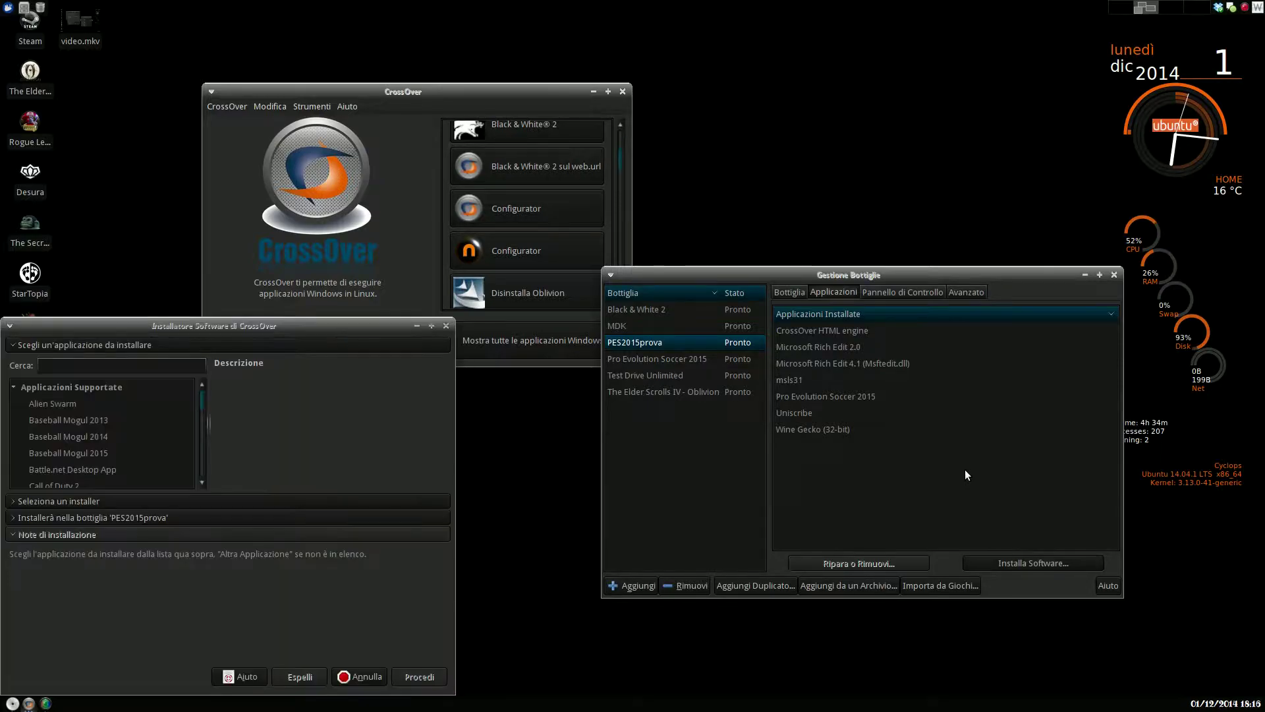
Step: Choose Microsoft .NET Framework 4.0 from the runtime support components to install into the PES2015prova bottle
left_click_drag(201, 404, 199, 475)
left_click(68, 478)
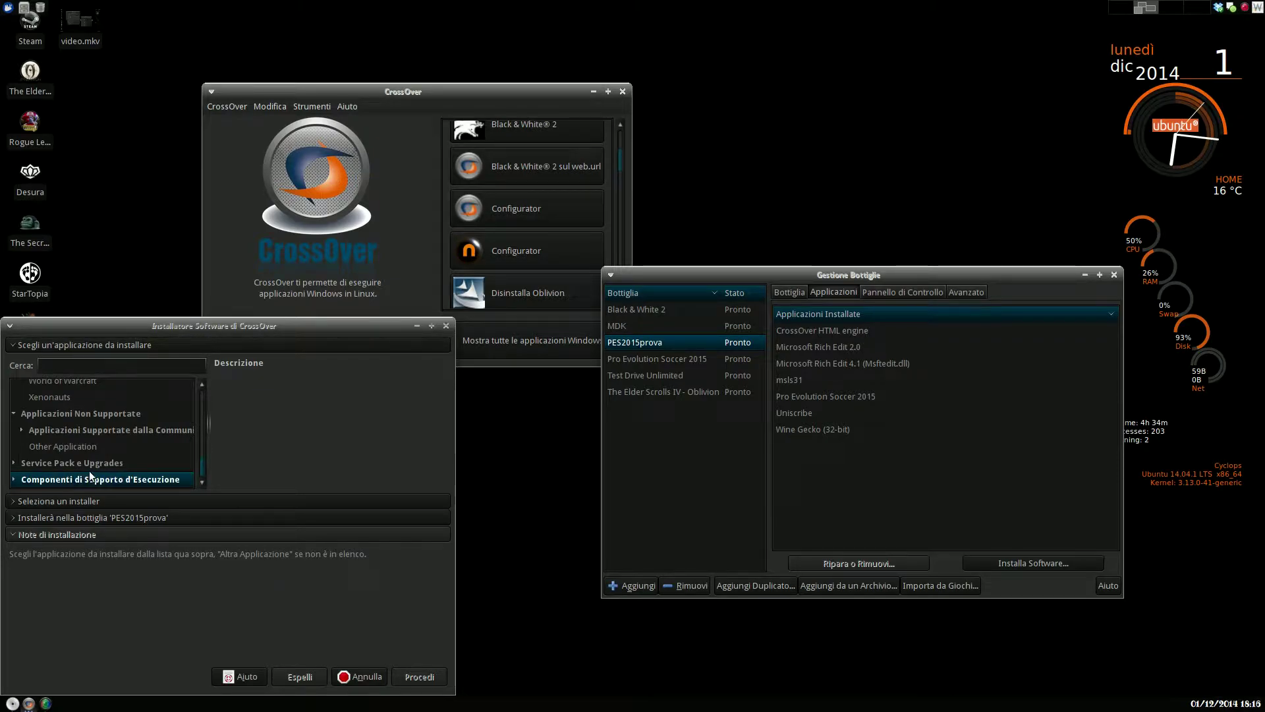
scroll(57, 477, "down", 5)
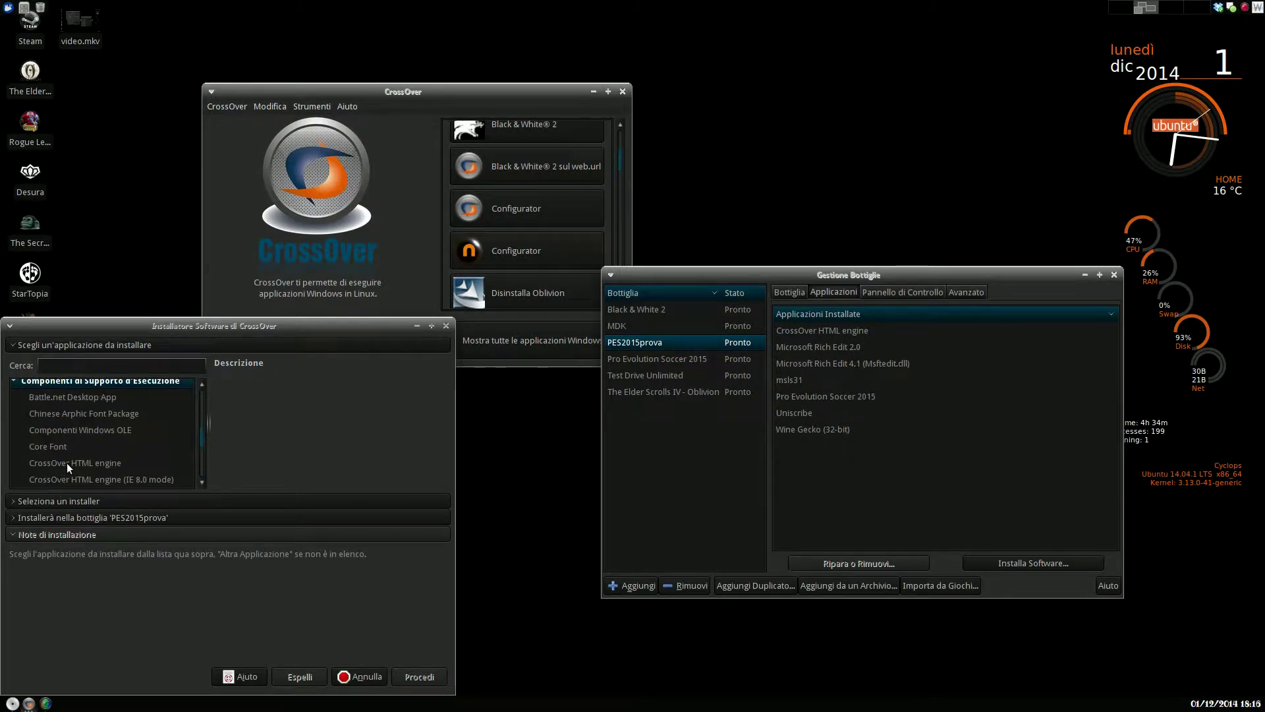
scroll(96, 449, "down", 6)
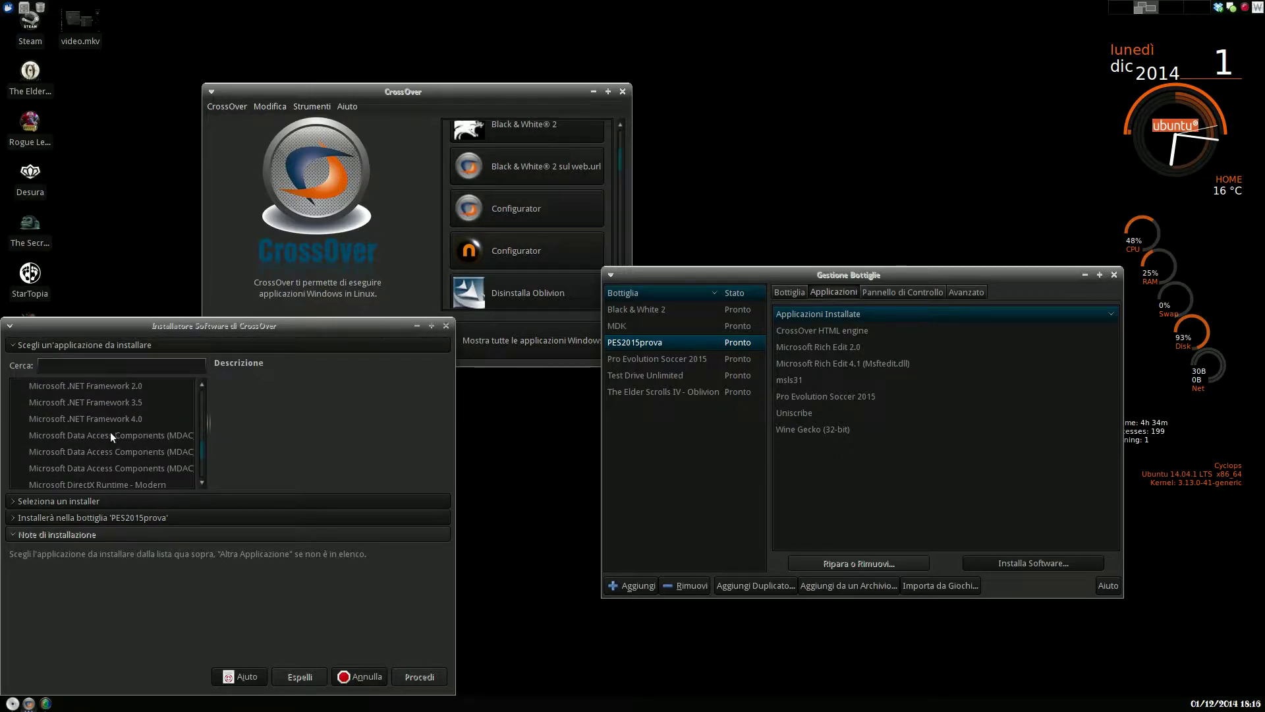
left_click(113, 419)
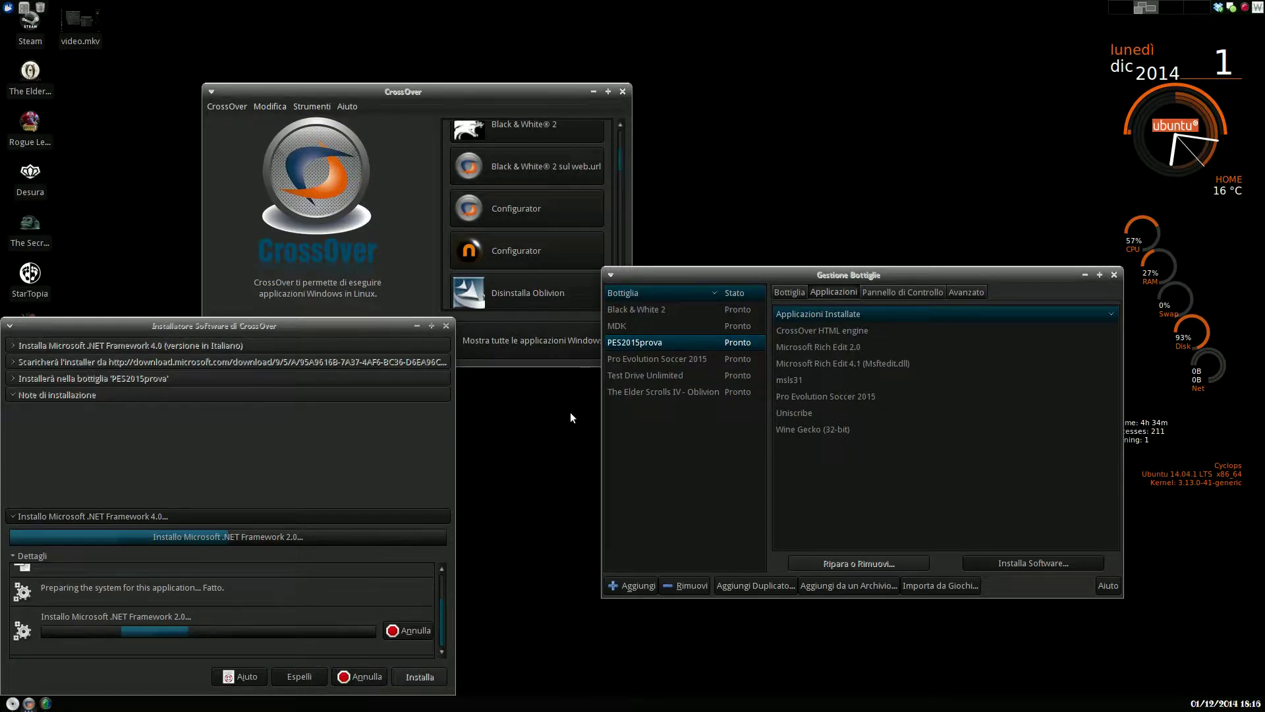
Step: Go through the Microsoft .NET Framework 2.0 setup wizard to its end
left_click(715, 493)
left_click(589, 467)
left_click(709, 494)
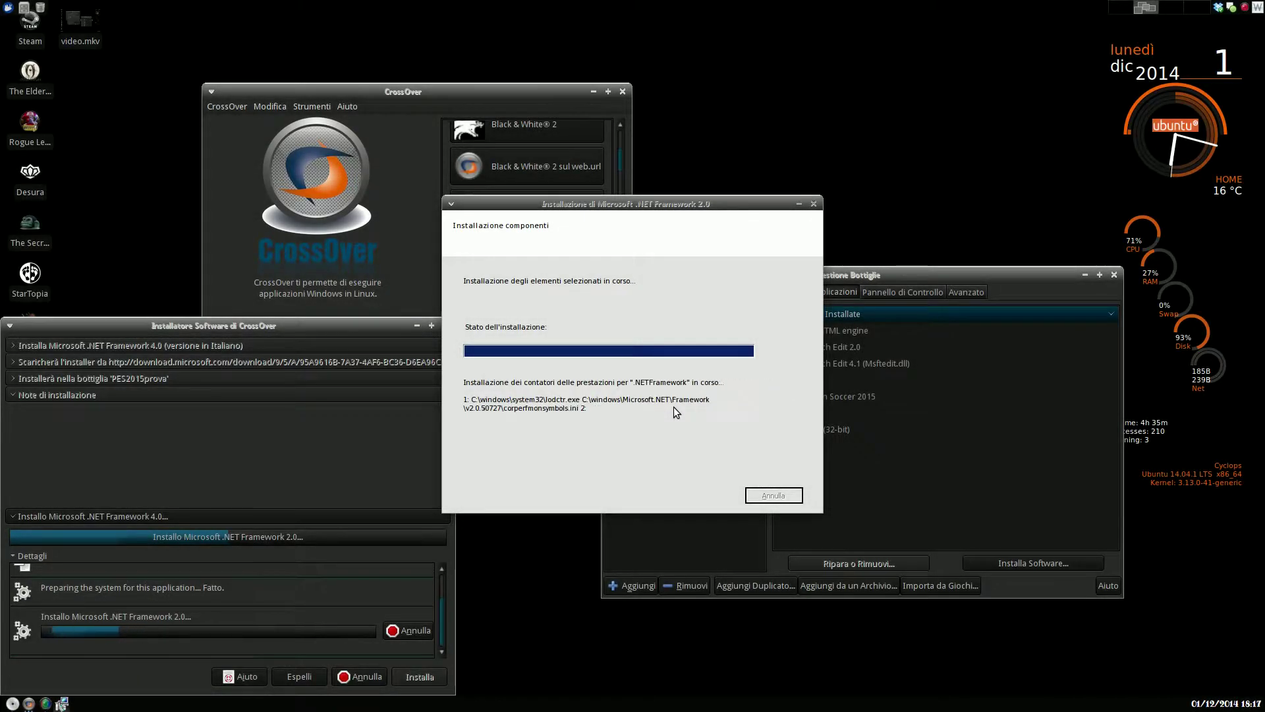
left_click(770, 497)
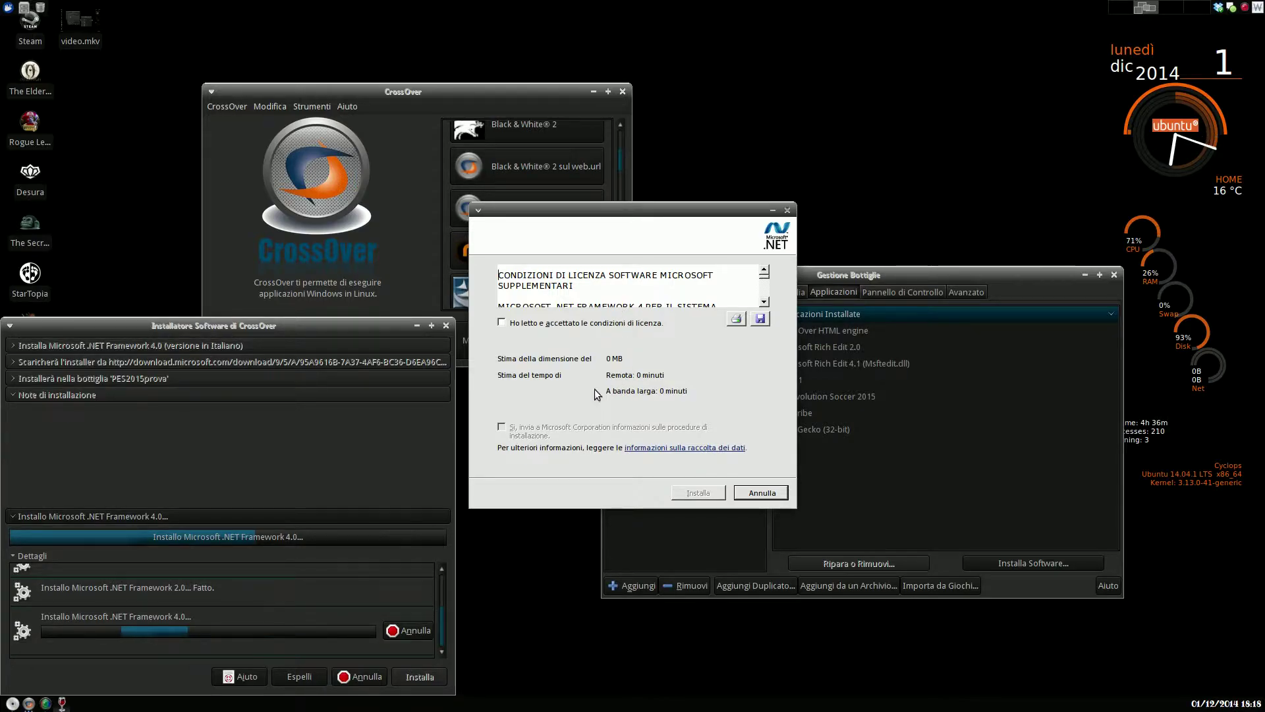
Step: Accept the .NET Framework 4 license and install it, choosing to restart immediately, and close the finished software installer
left_click(593, 327)
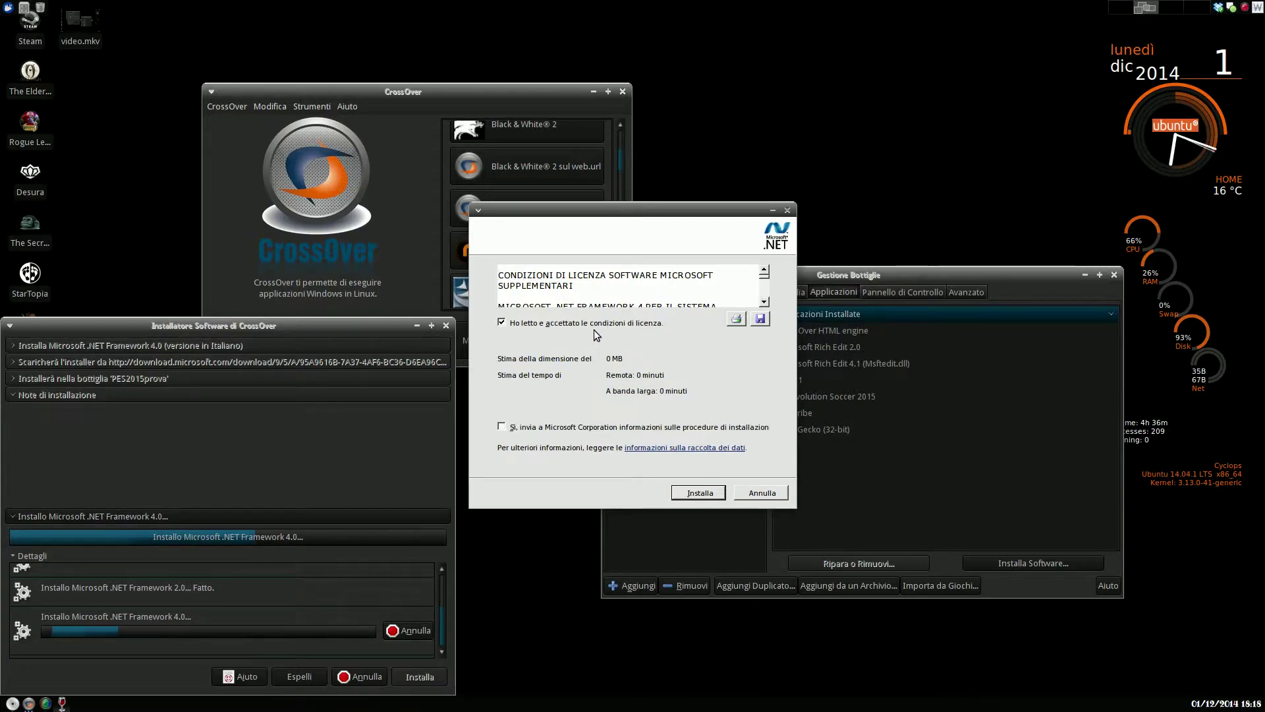
left_click(701, 493)
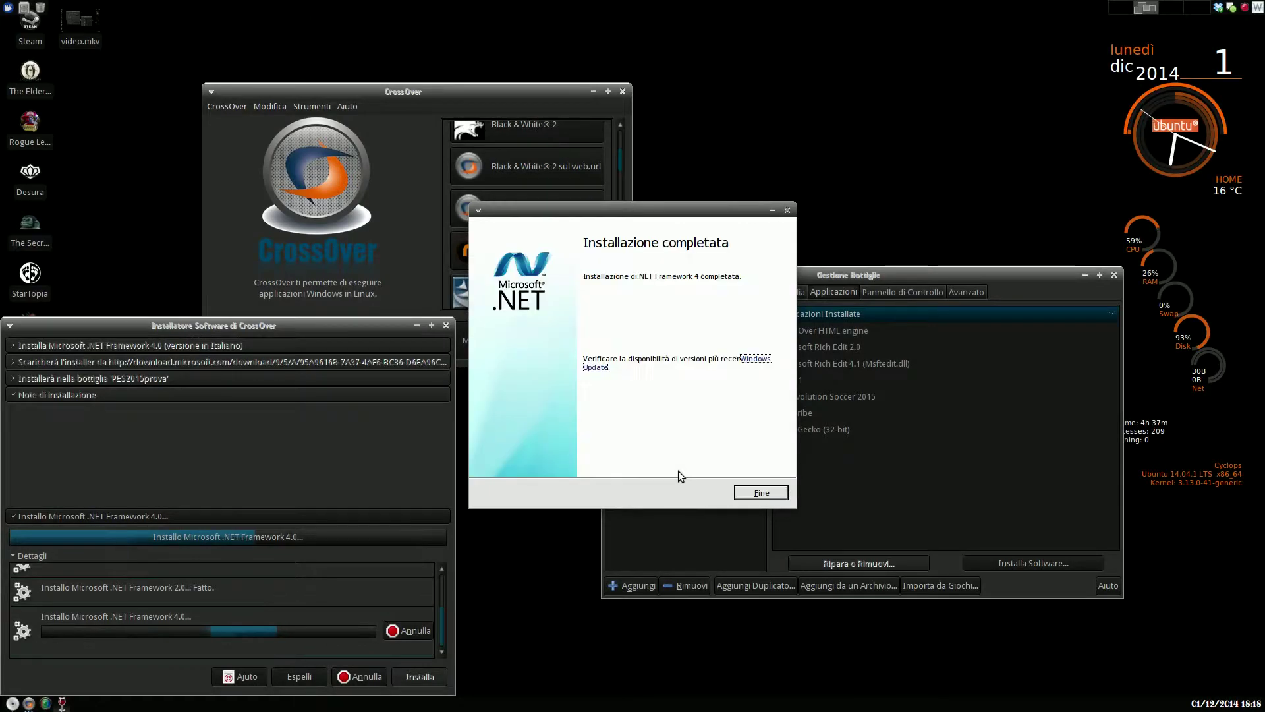
left_click(755, 493)
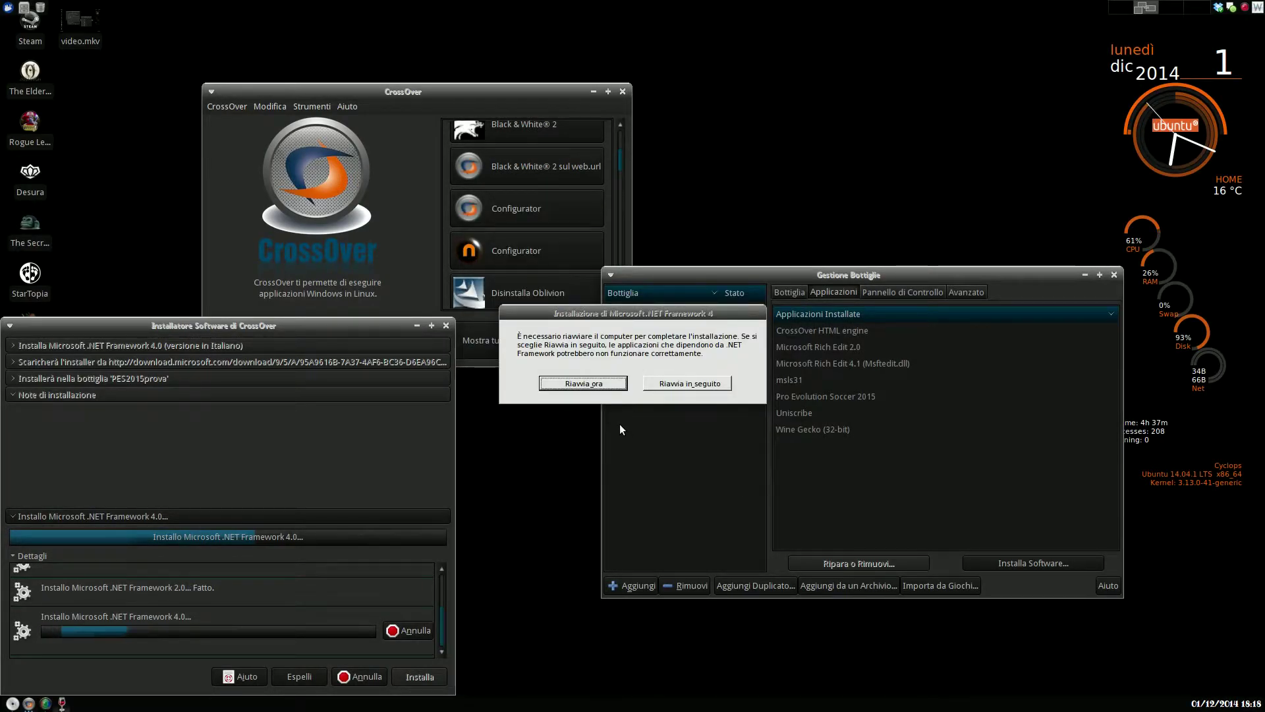
left_click(597, 387)
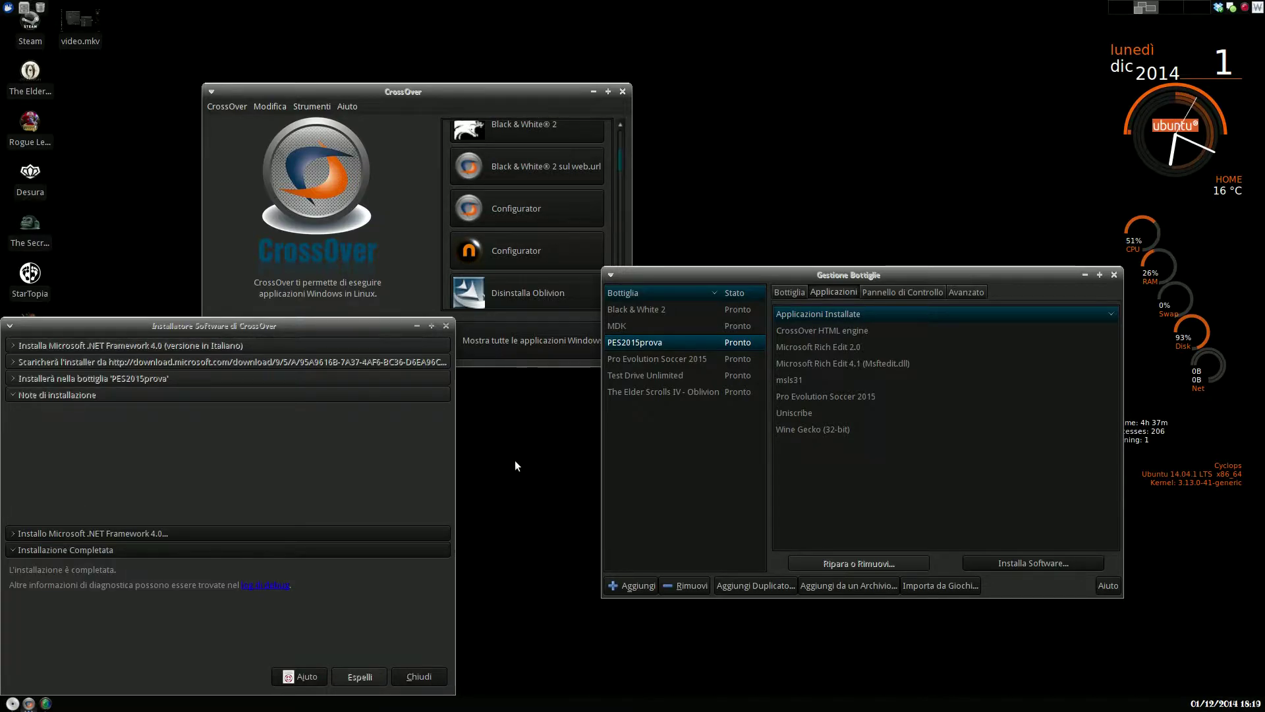
left_click(421, 675)
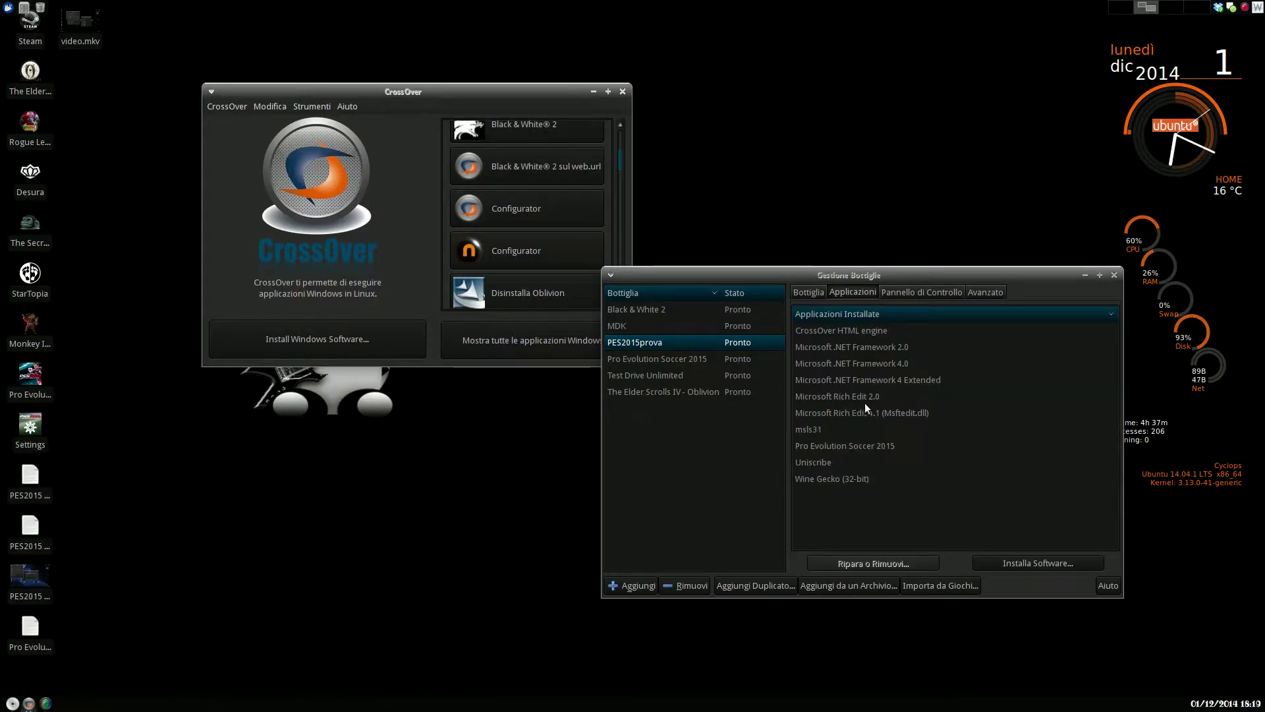
Step: Start installing Microsoft DirectX Runtime - Modern from the runtime support components into the PES2015prova bottle
left_click(1027, 558)
left_click_drag(196, 410, 100, 481)
left_click(21, 476)
scroll(70, 463, "down", 5)
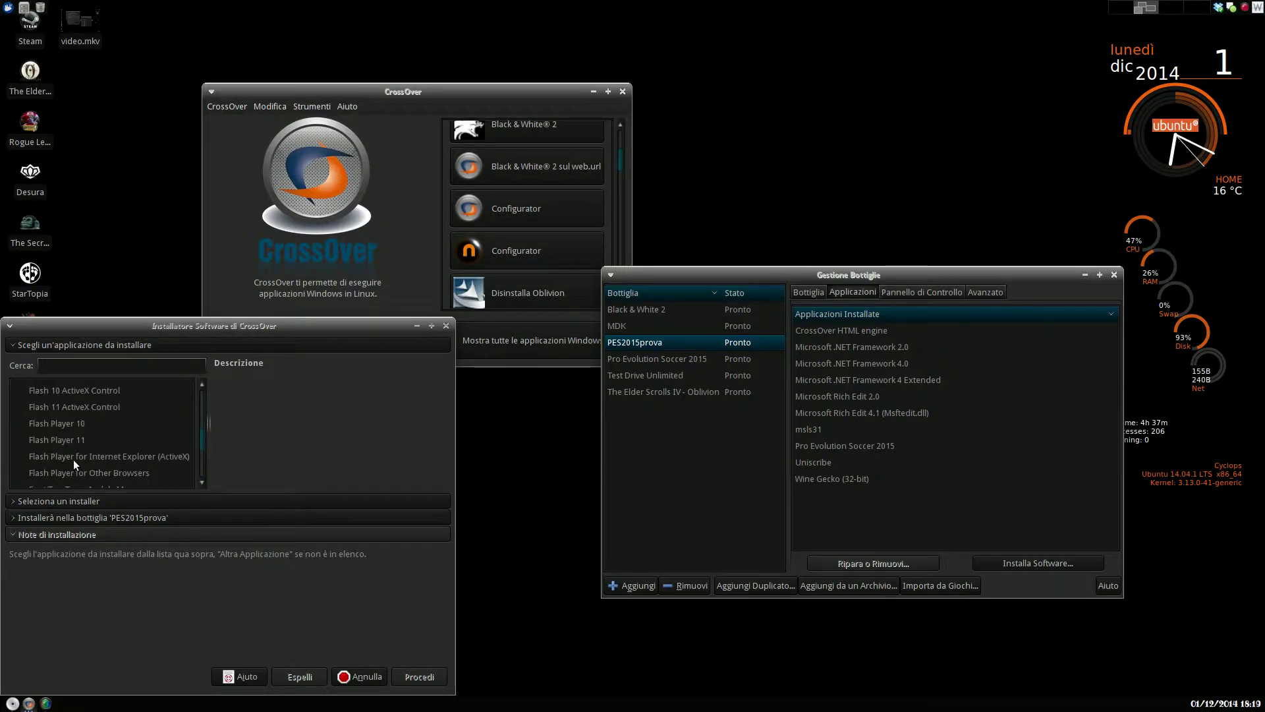
scroll(75, 461, "down", 5)
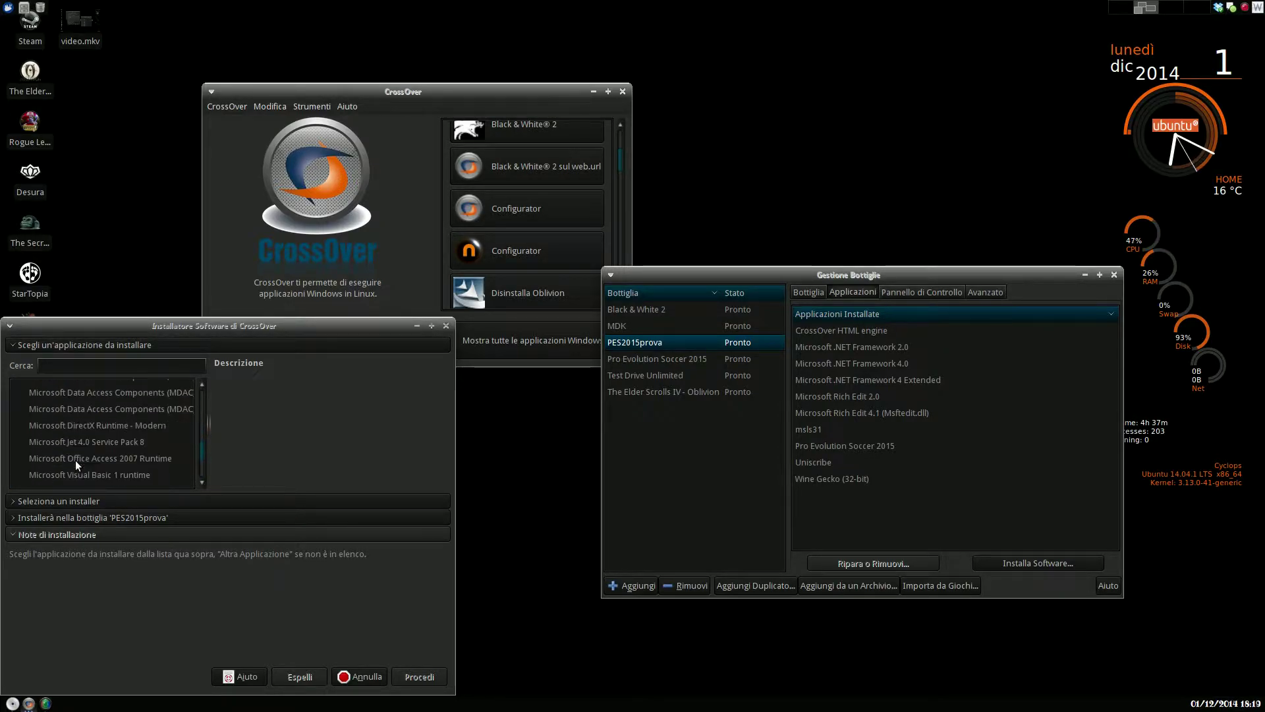
left_click(106, 405)
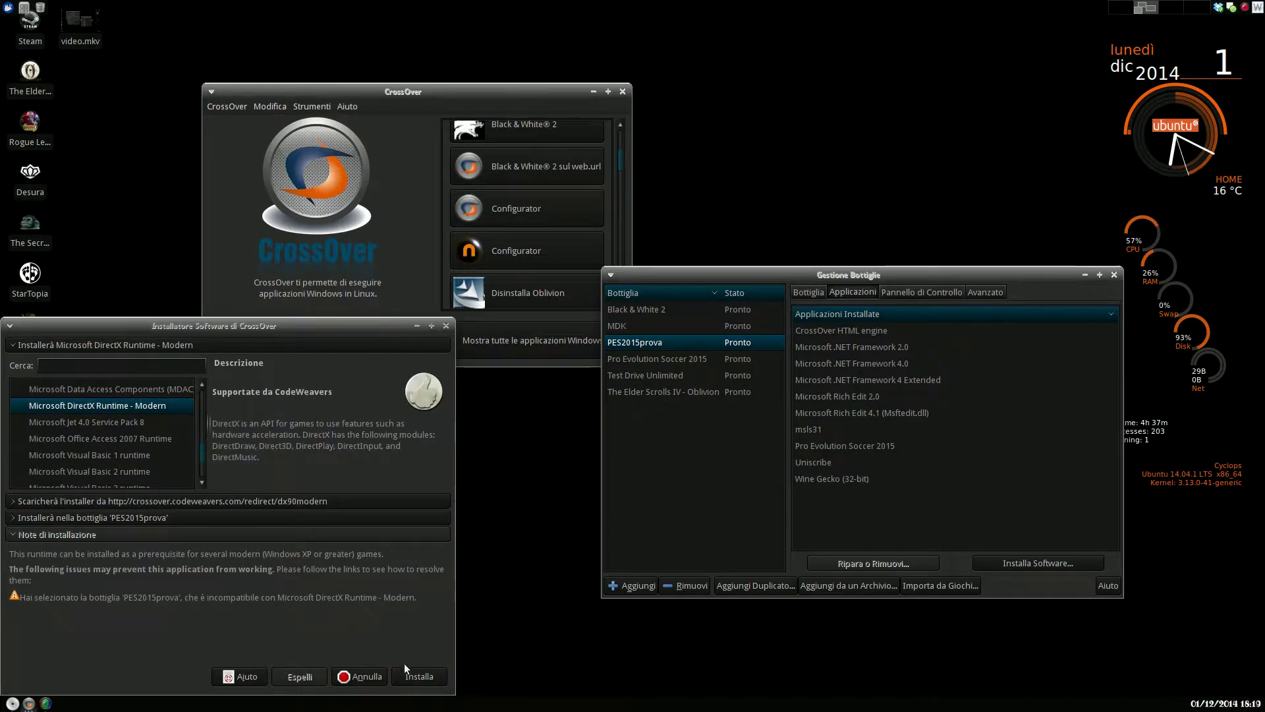
left_click(421, 677)
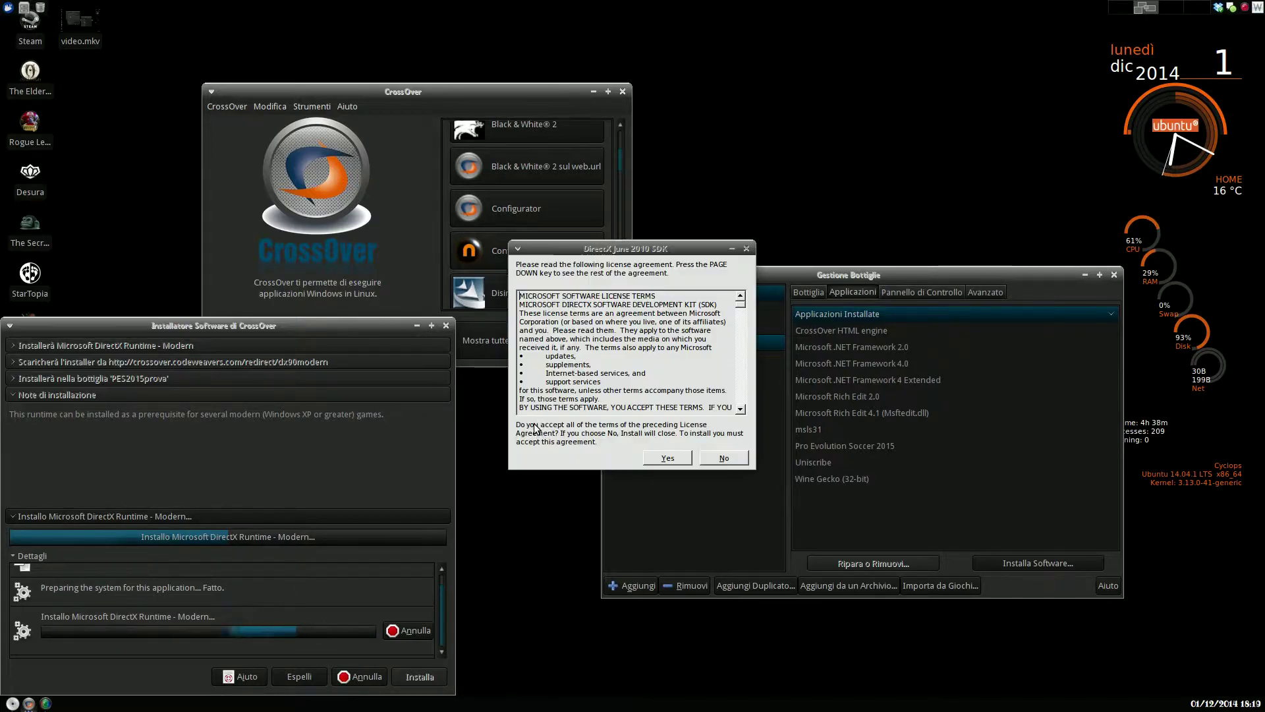
Step: Accept the DirectX SDK and runtime license agreements, complete the DirectX setup, and close the finished software installer
left_click(667, 458)
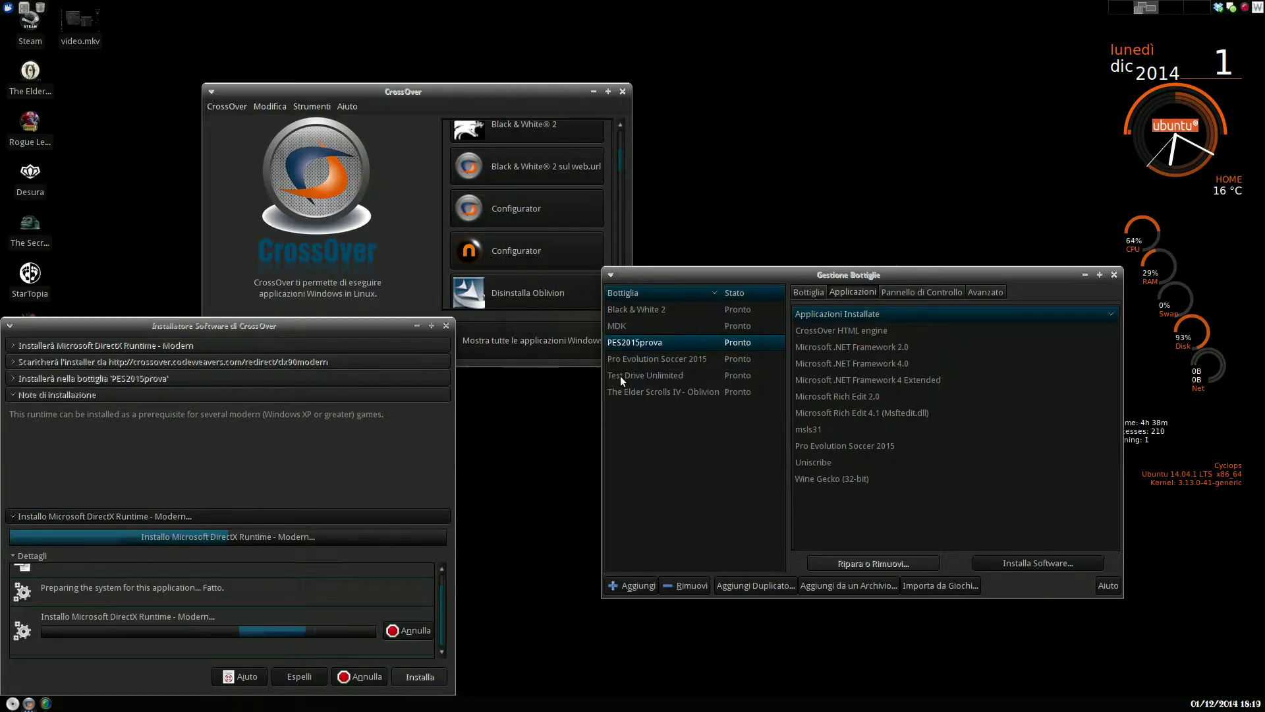
left_click(133, 209)
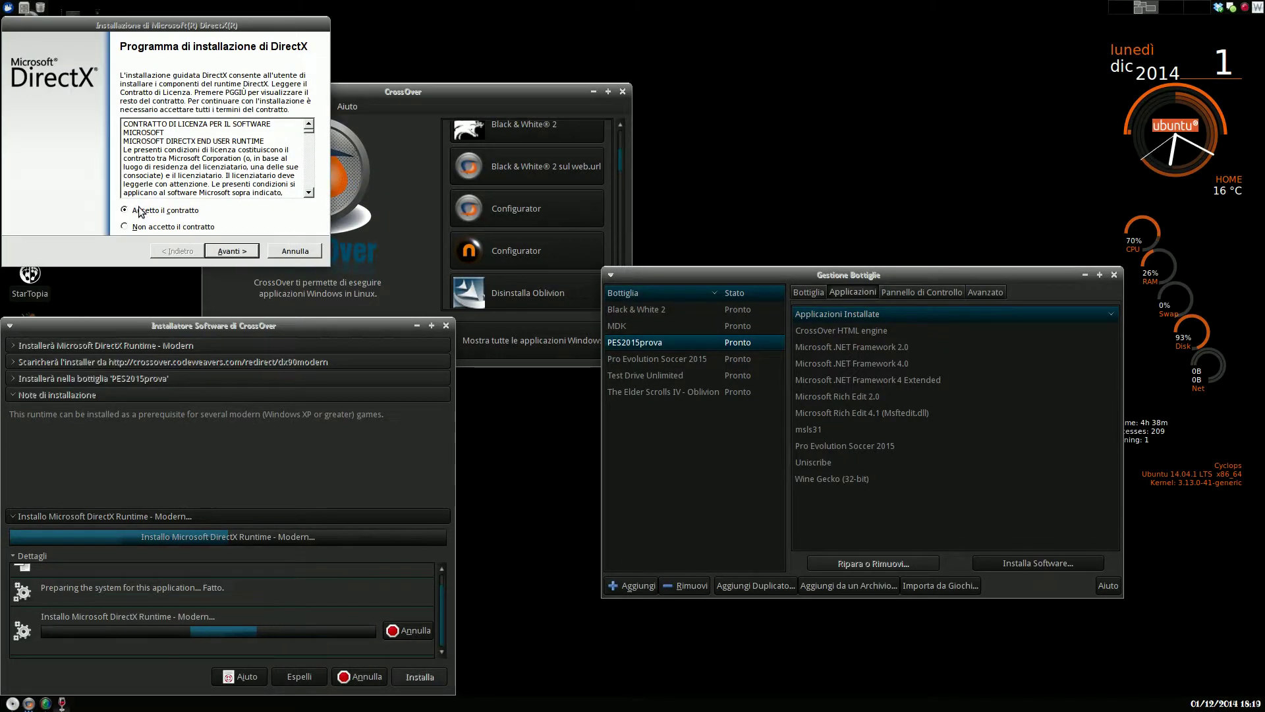
left_click(229, 251)
left_click(245, 253)
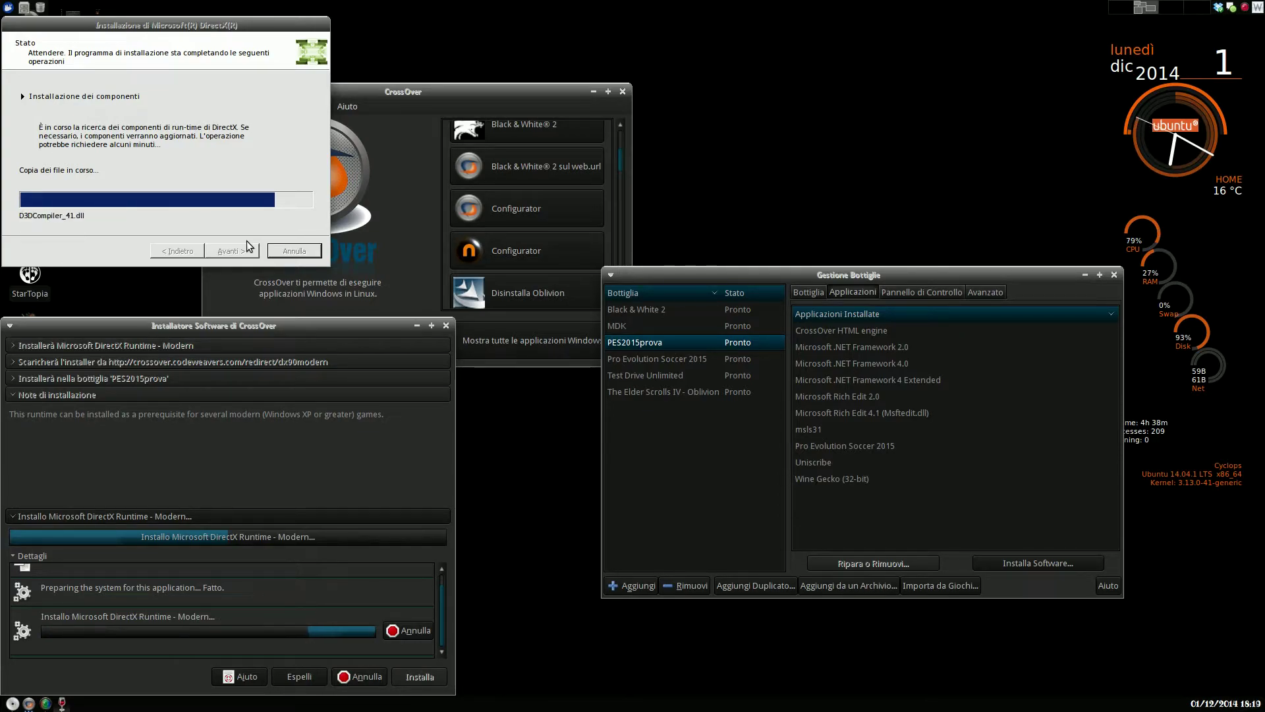
left_click(230, 249)
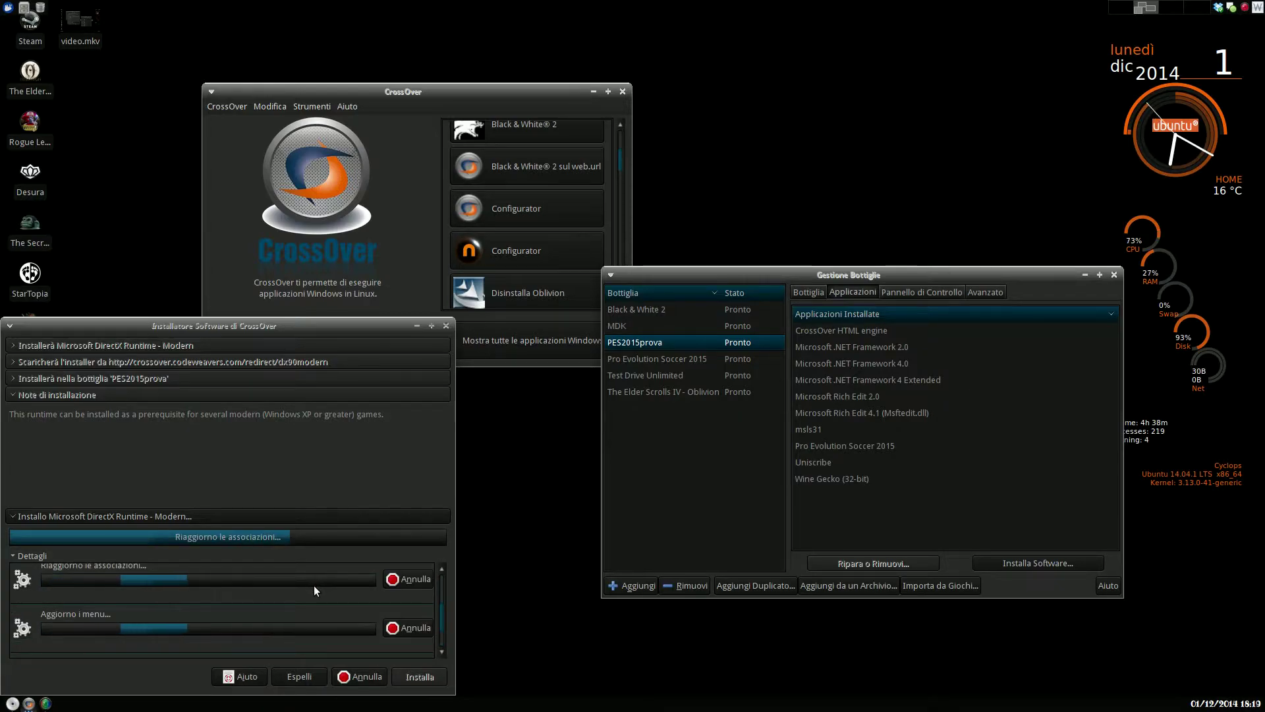
left_click(409, 678)
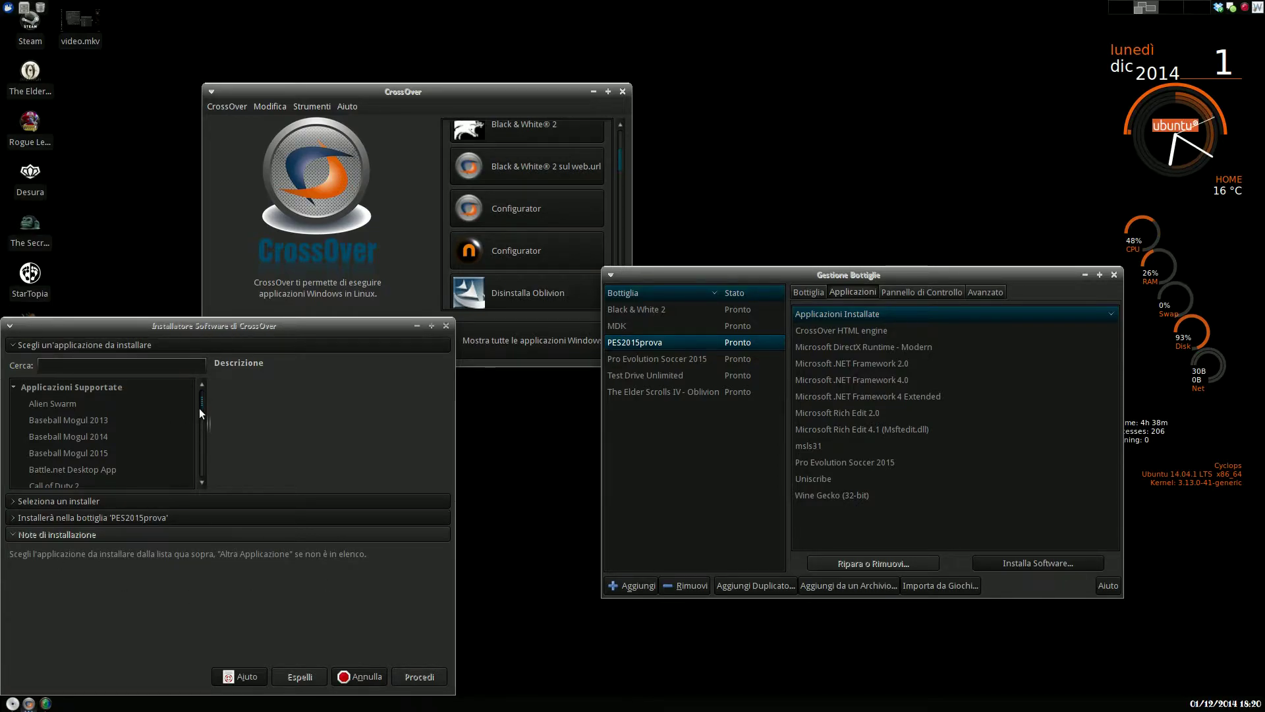
Step: Start installing Microsoft Visual C++ 2013 (12.0) Redistributable Runtime from the runtime support components into the PES2015prova bottle
left_click_drag(201, 412, 199, 485)
double_click(33, 481)
scroll(104, 438, "down", 5)
scroll(93, 446, "down", 5)
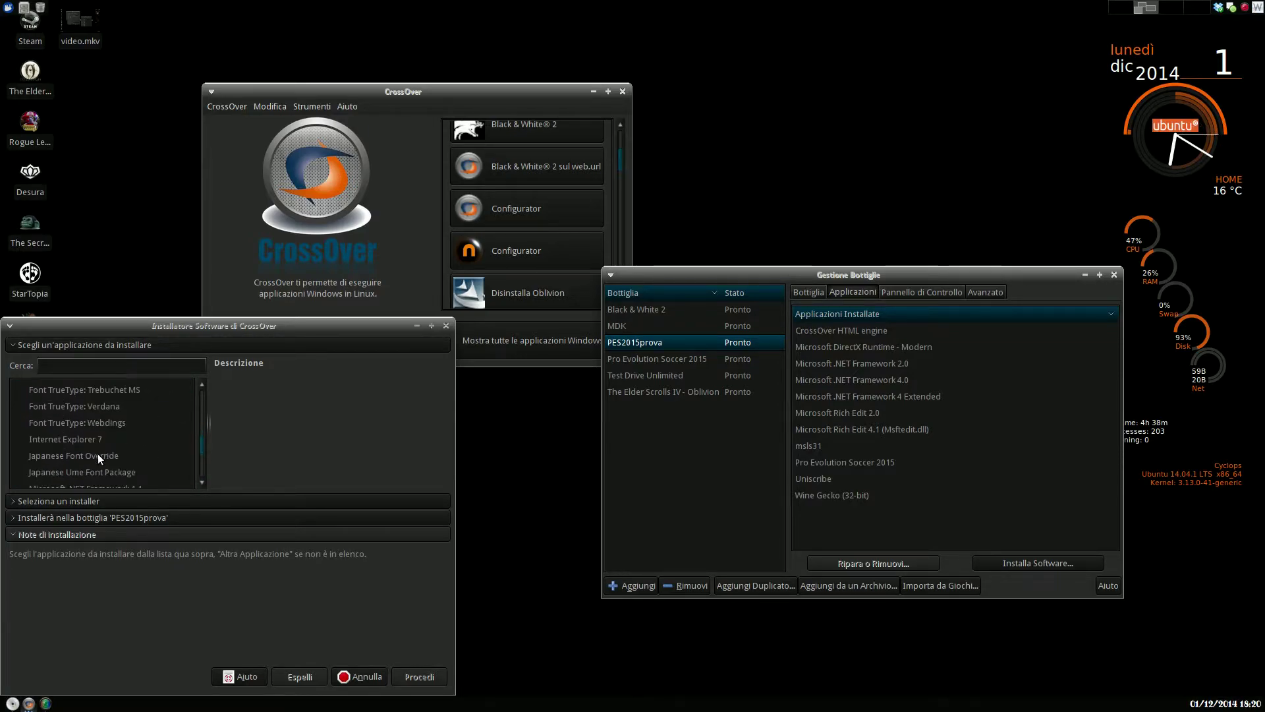
scroll(95, 445, "down", 5)
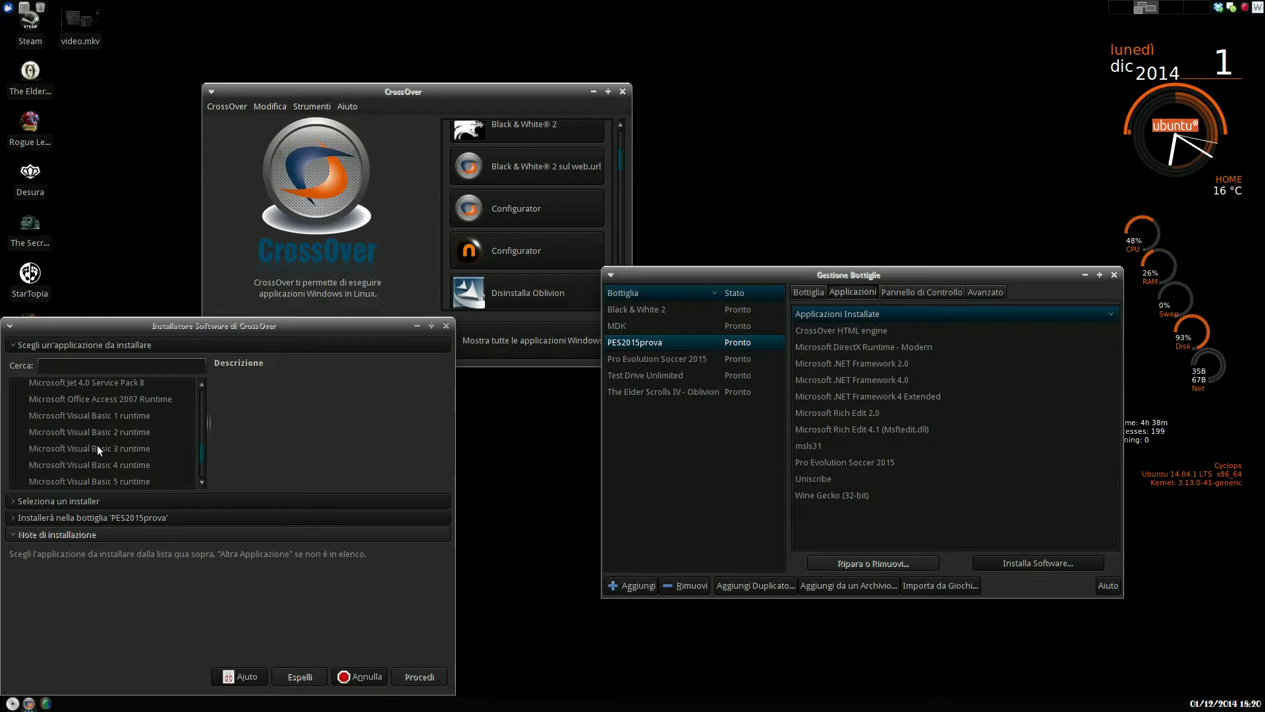
left_click(101, 461)
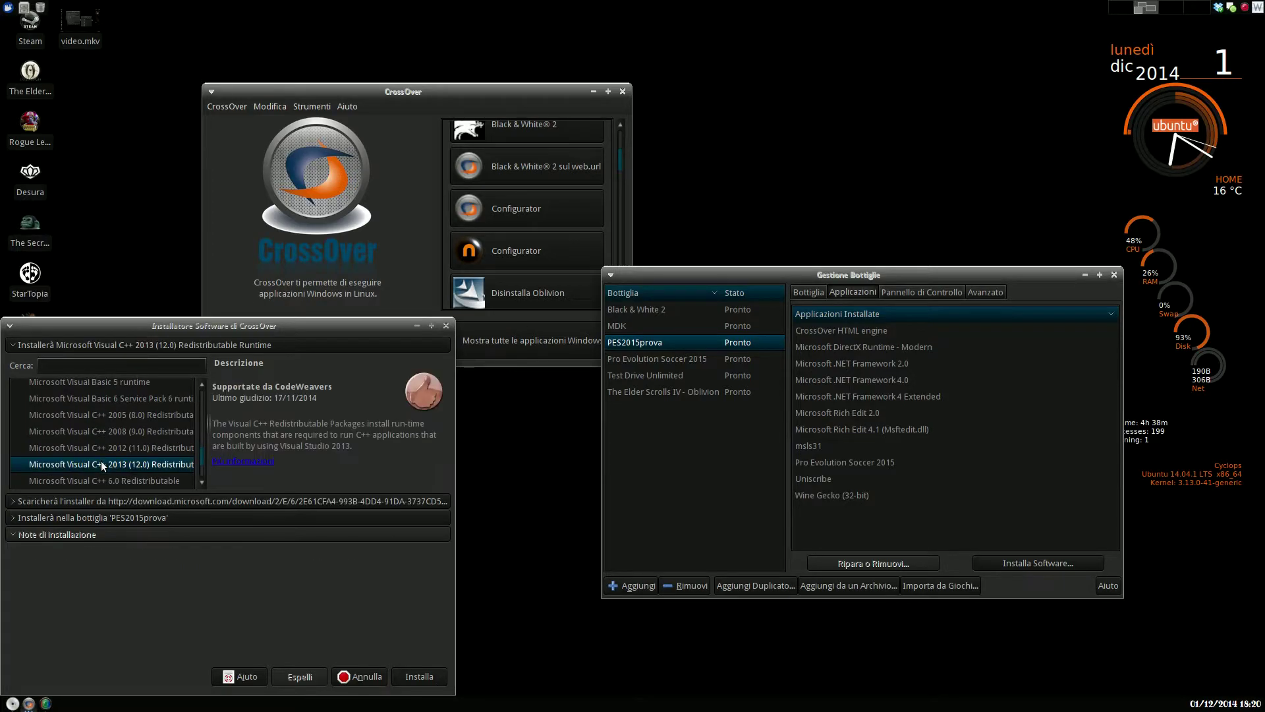
left_click(403, 670)
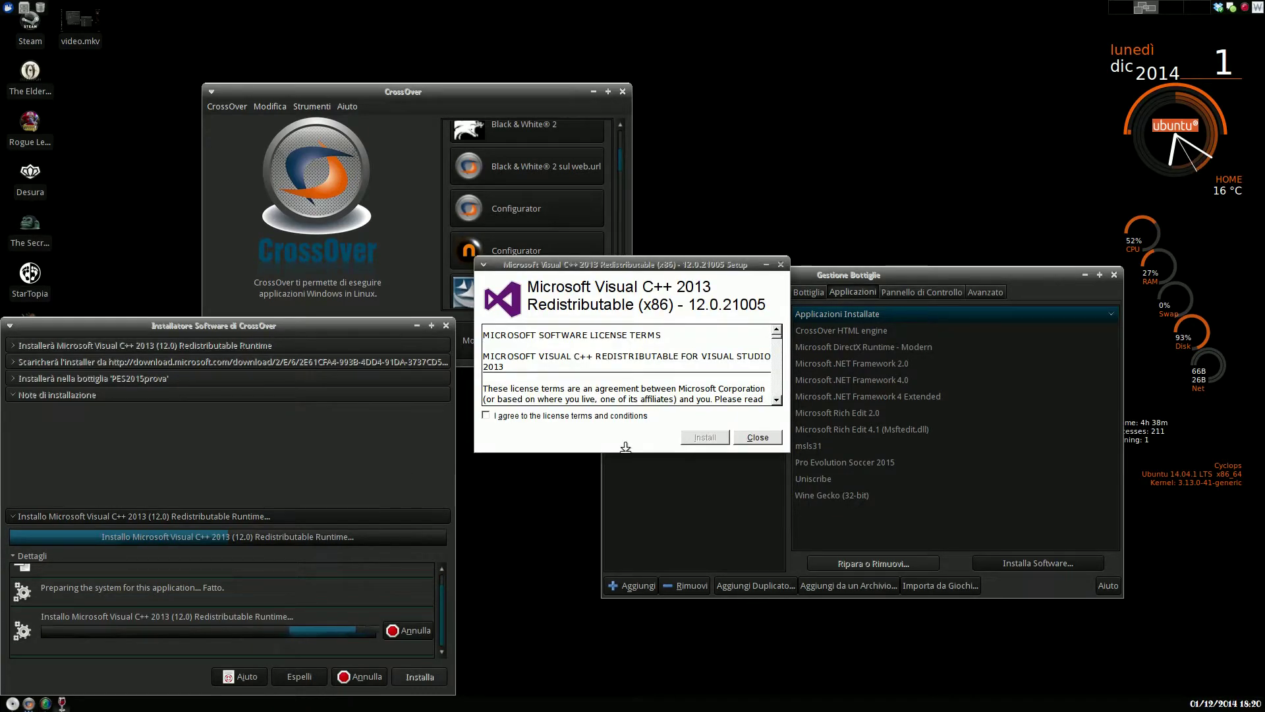
Step: Agree to the Visual C++ 2013 Redistributable license, install it, and close both the setup and the software installer
left_click(631, 419)
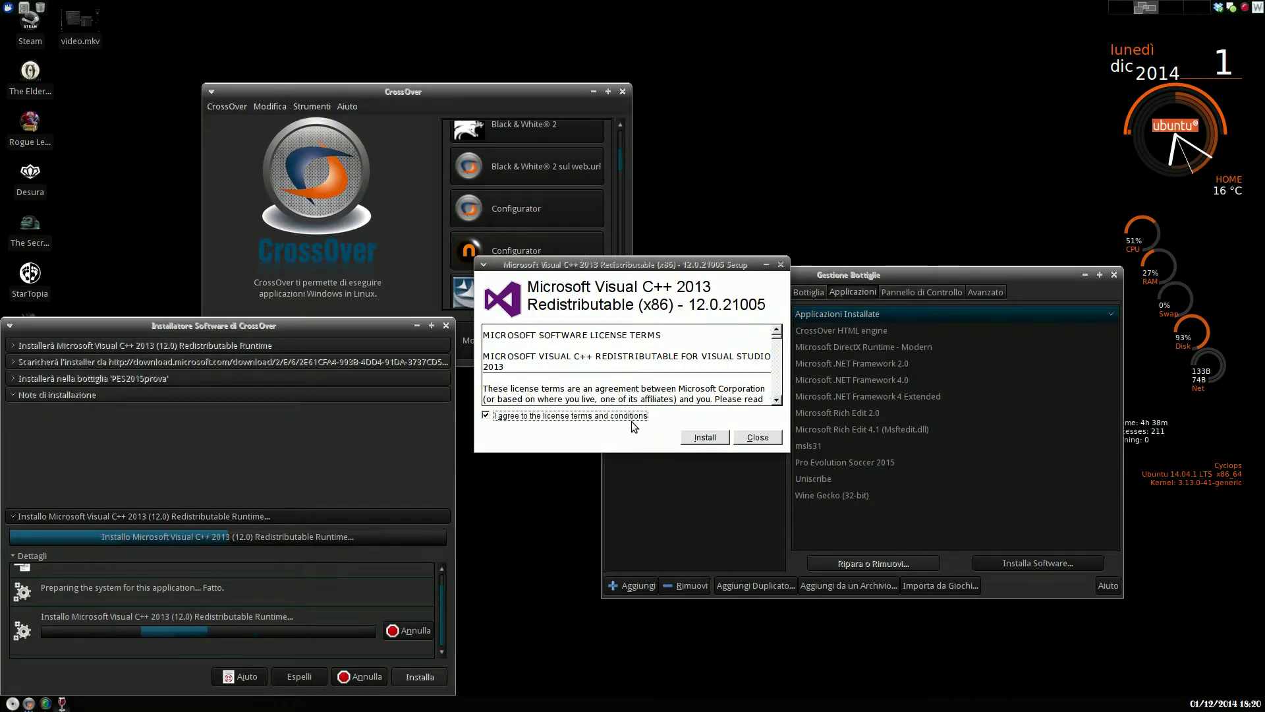
left_click(705, 438)
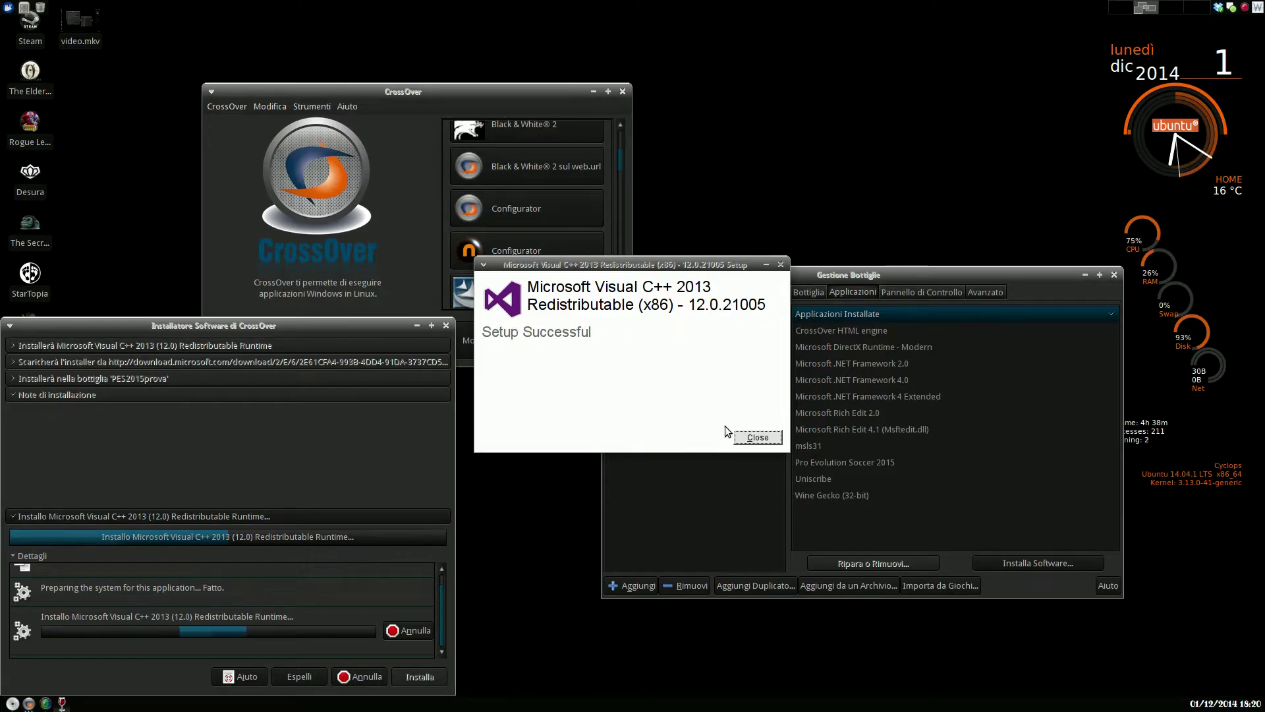
left_click(757, 437)
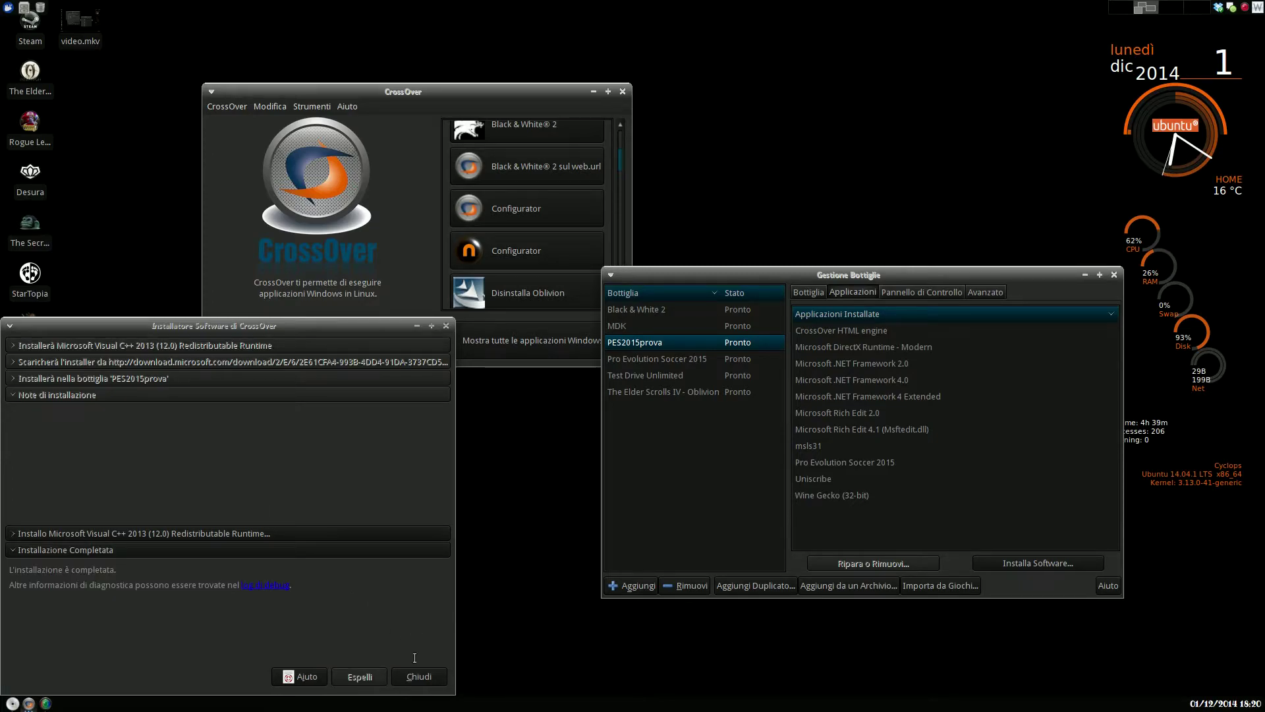
left_click(414, 673)
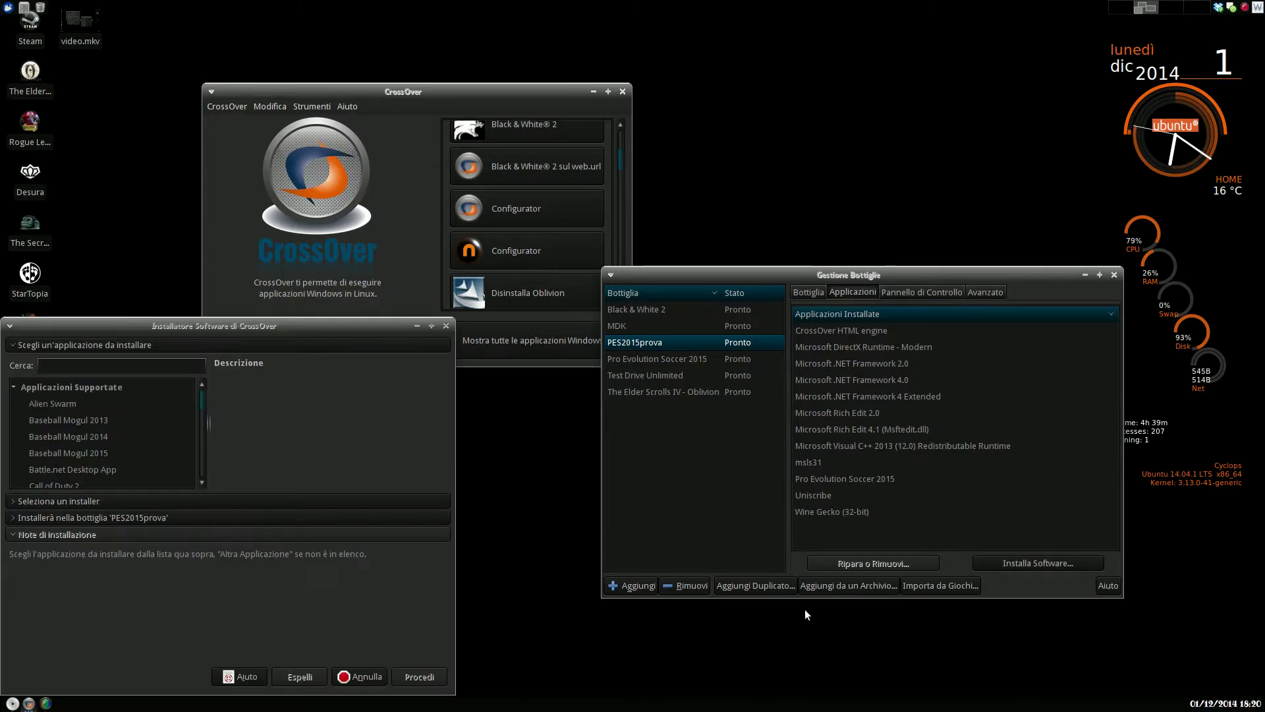
Step: Install Wine Mono from the runtime support components into the PES2015prova bottle and close the finished installer
left_click_drag(201, 400, 203, 487)
left_click(84, 478)
left_click_drag(201, 438, 206, 472)
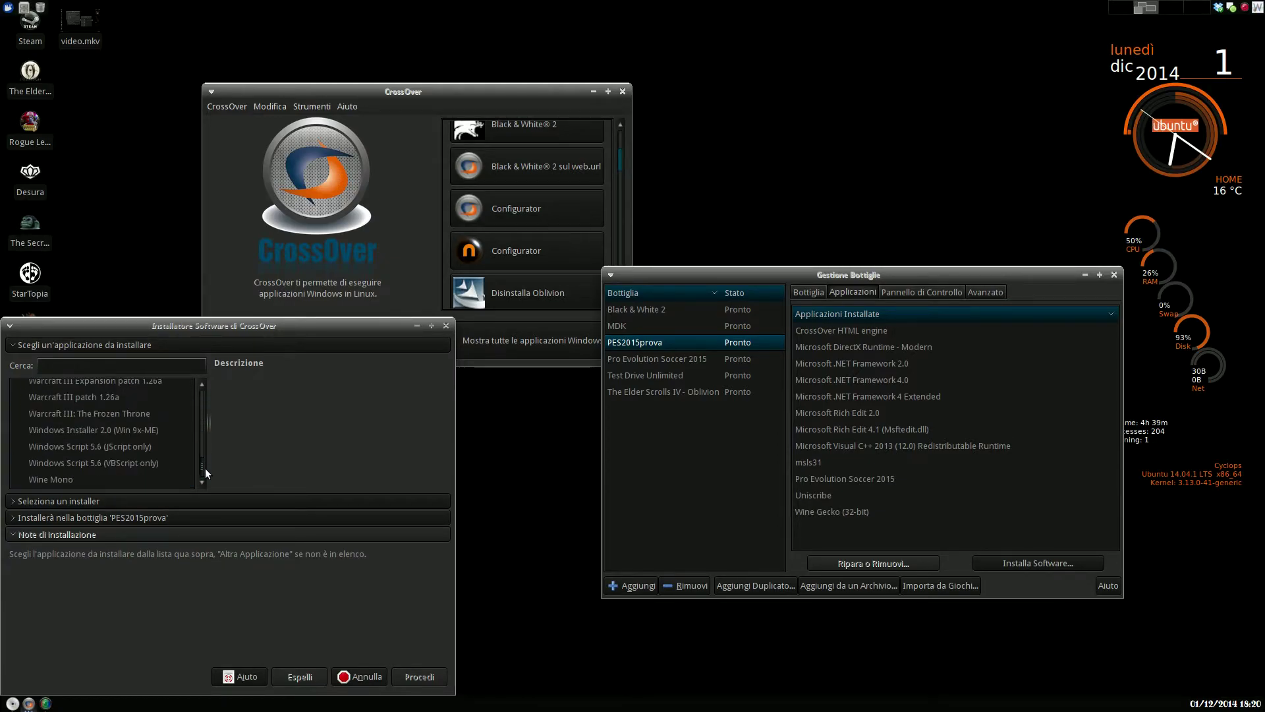
left_click(150, 478)
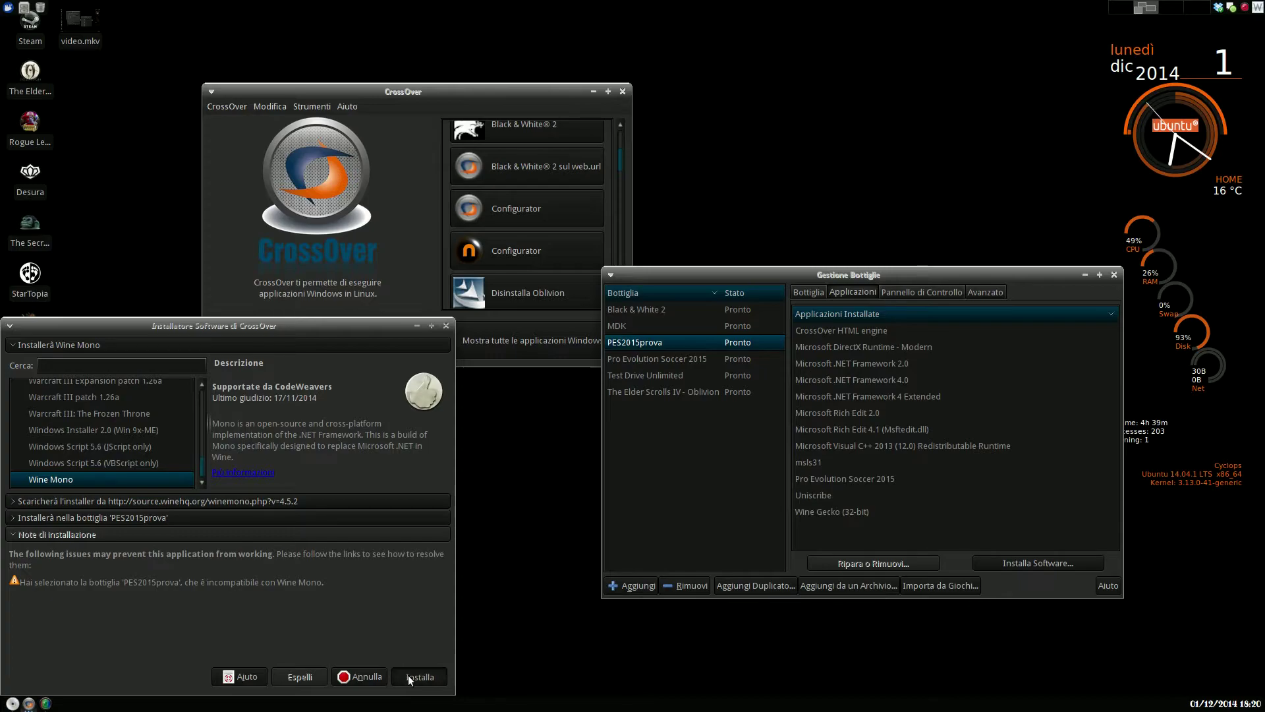
left_click(409, 674)
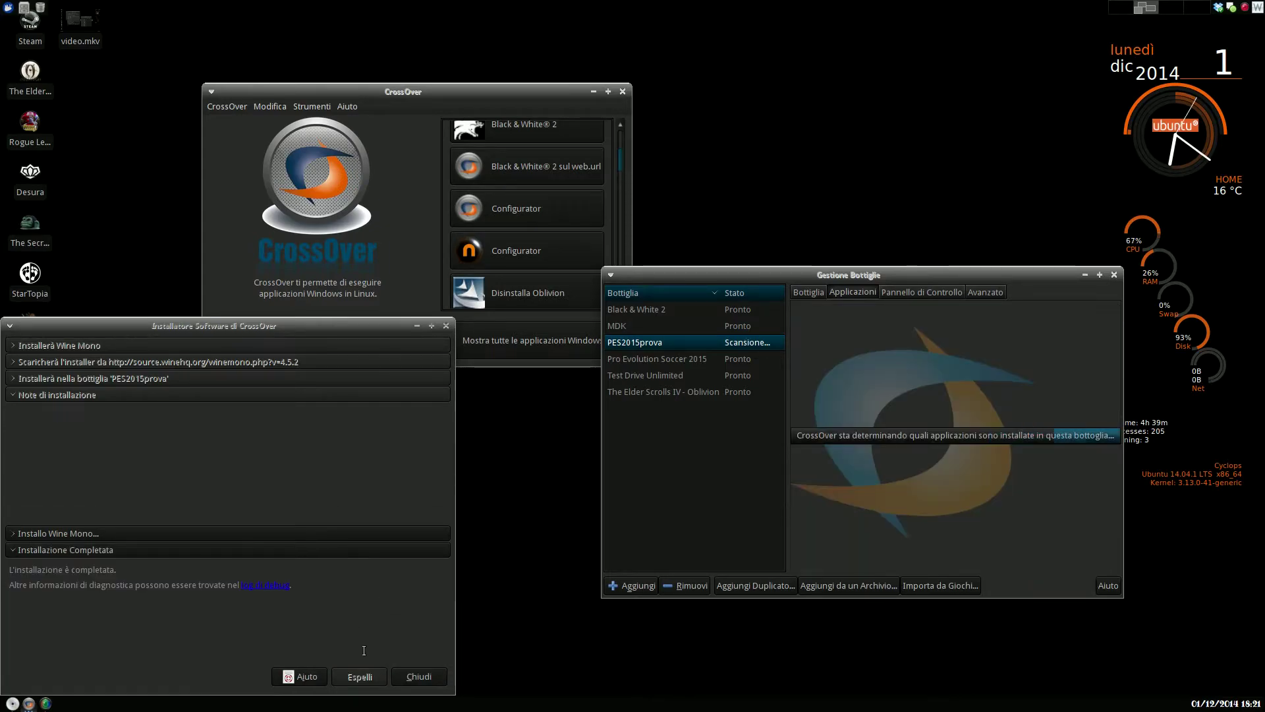
left_click(405, 672)
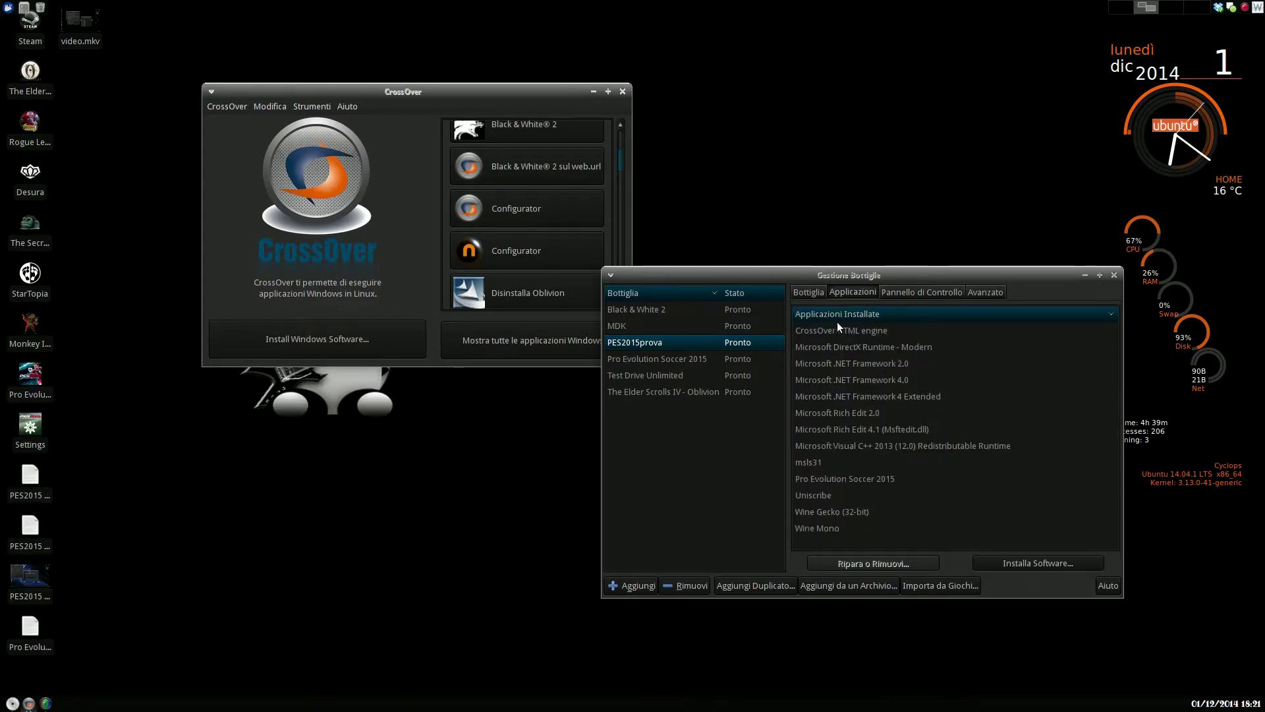
Step: Open the run-command dialog for the PES2015prova bottle and choose an executable from the bottle's Program Files folder
left_click(813, 296)
left_click(817, 428)
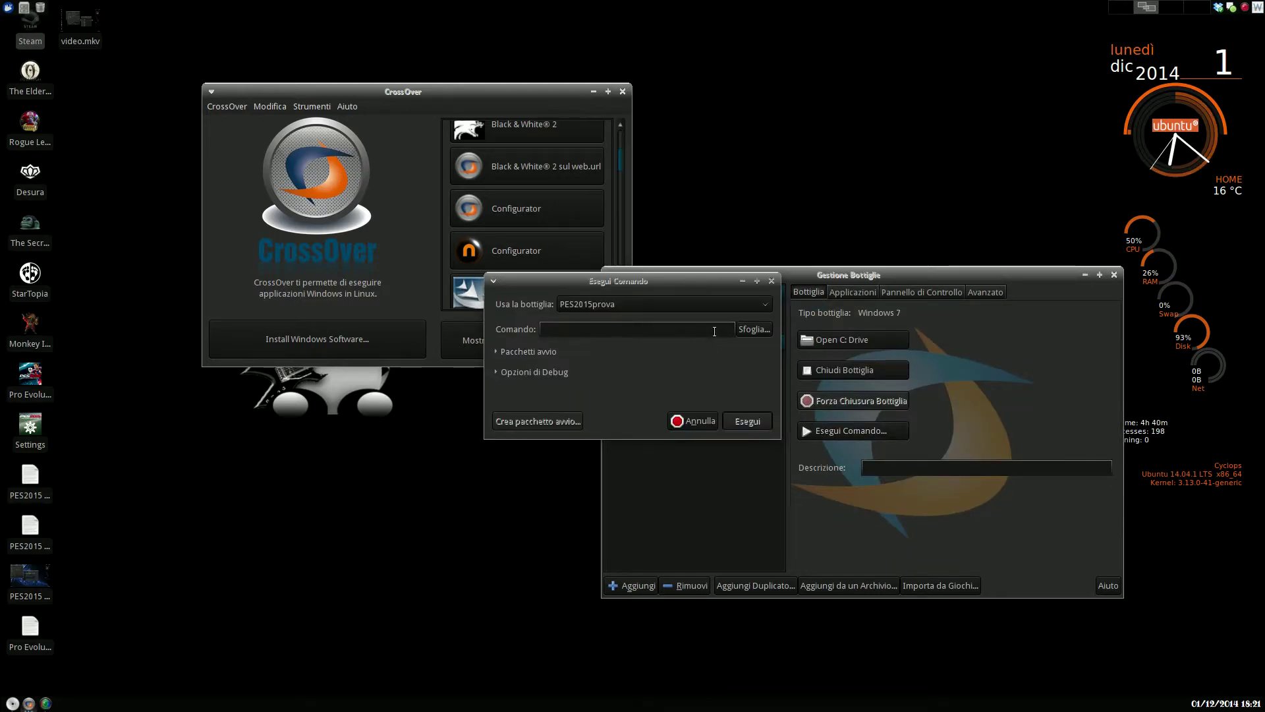
double_click(535, 249)
double_click(545, 315)
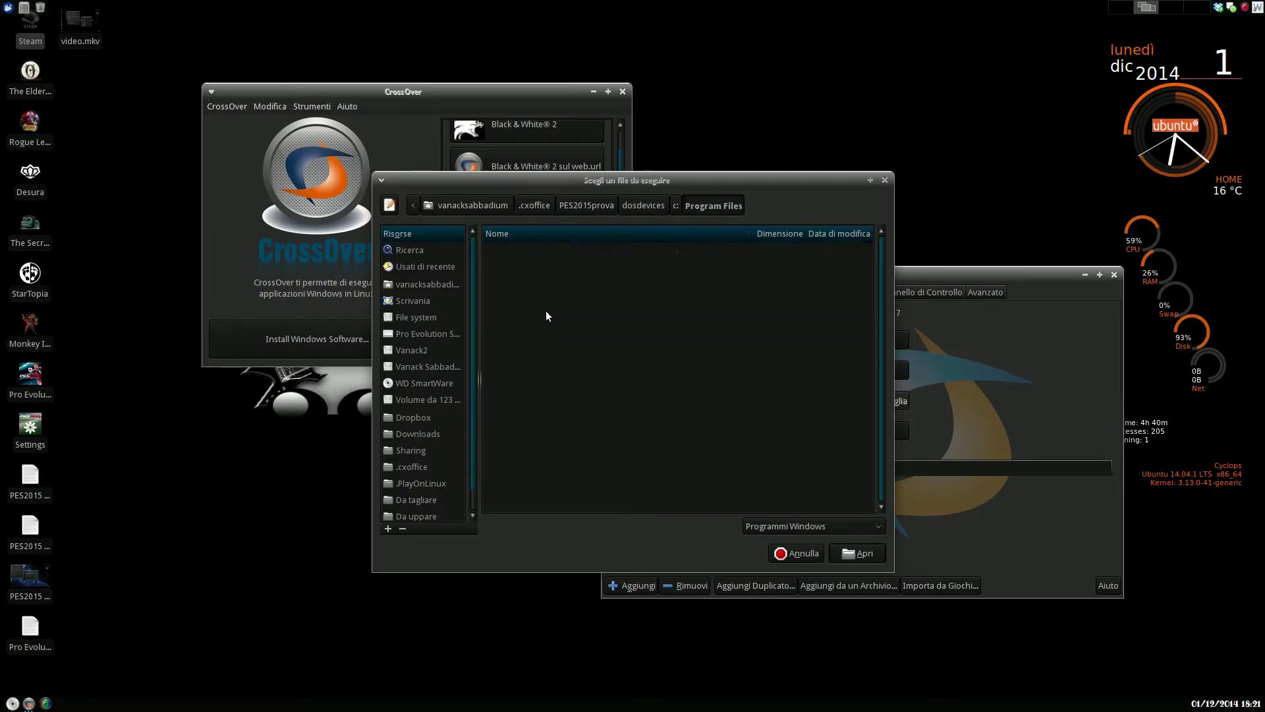
double_click(543, 313)
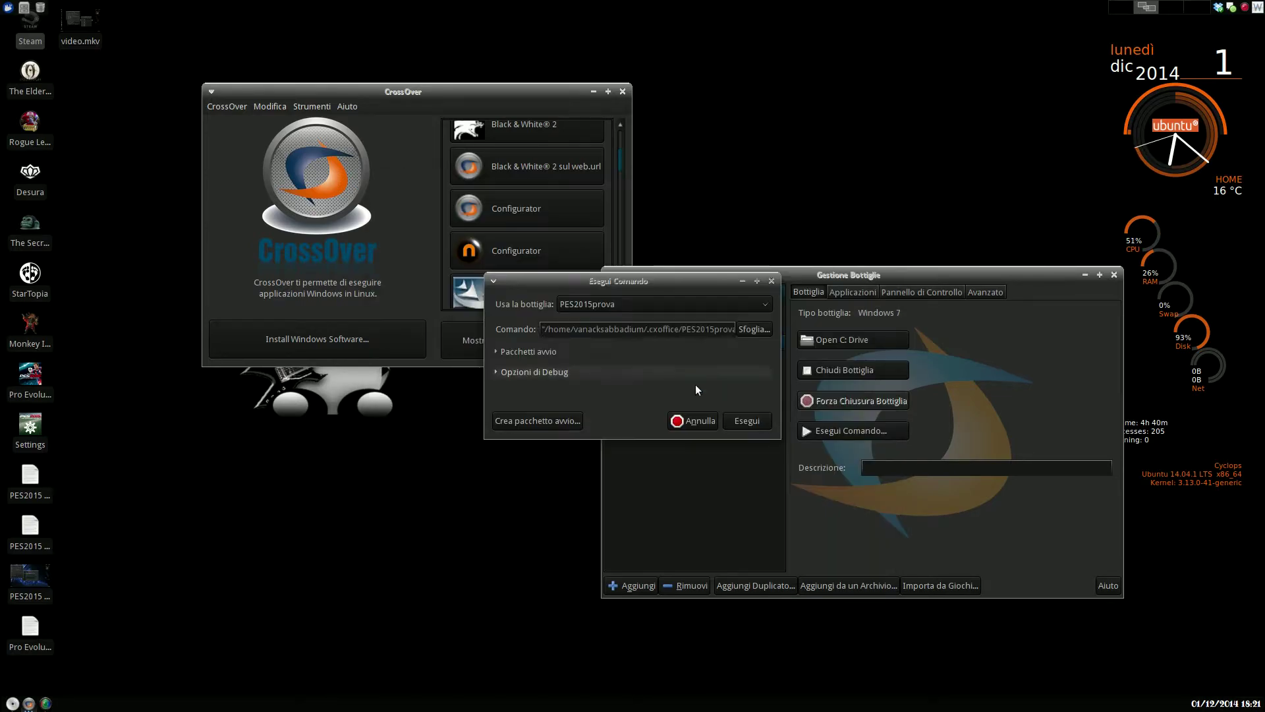
Step: Run the chosen Pro Evolution Soccer 2015 settings program, check its controller configuration, and accept the settings
left_click(730, 419)
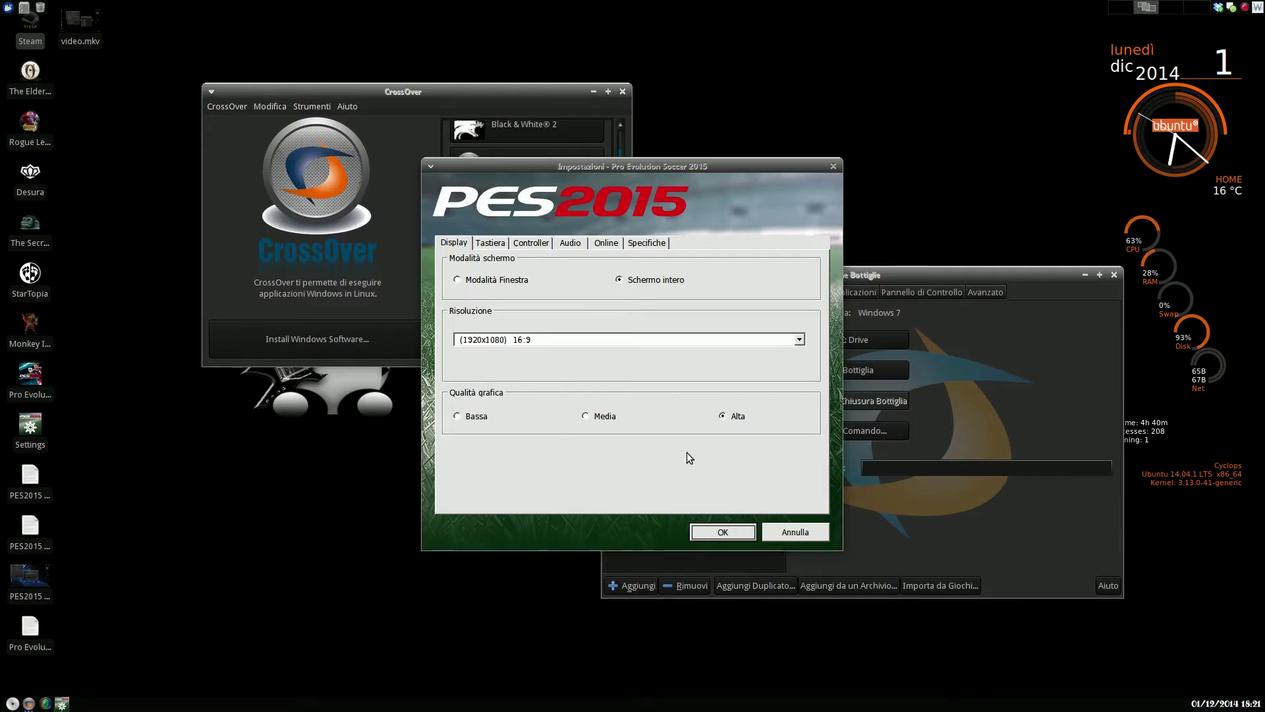
left_click(531, 243)
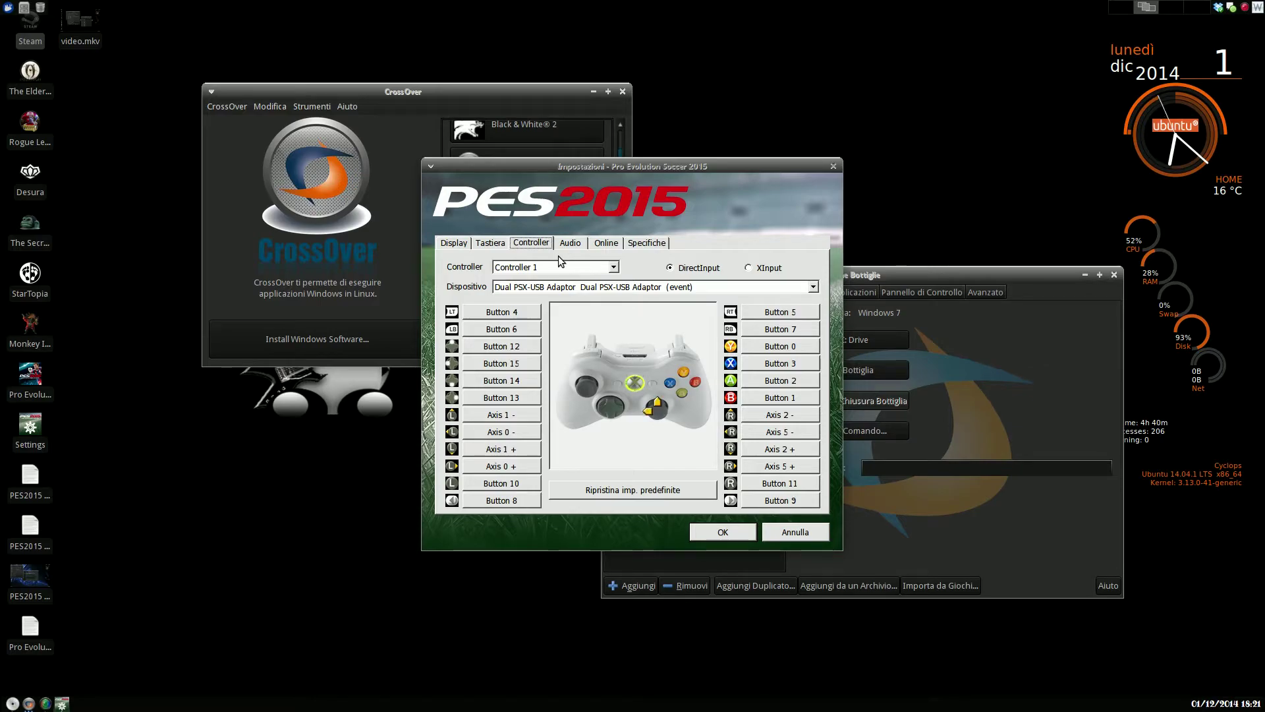
left_click(728, 535)
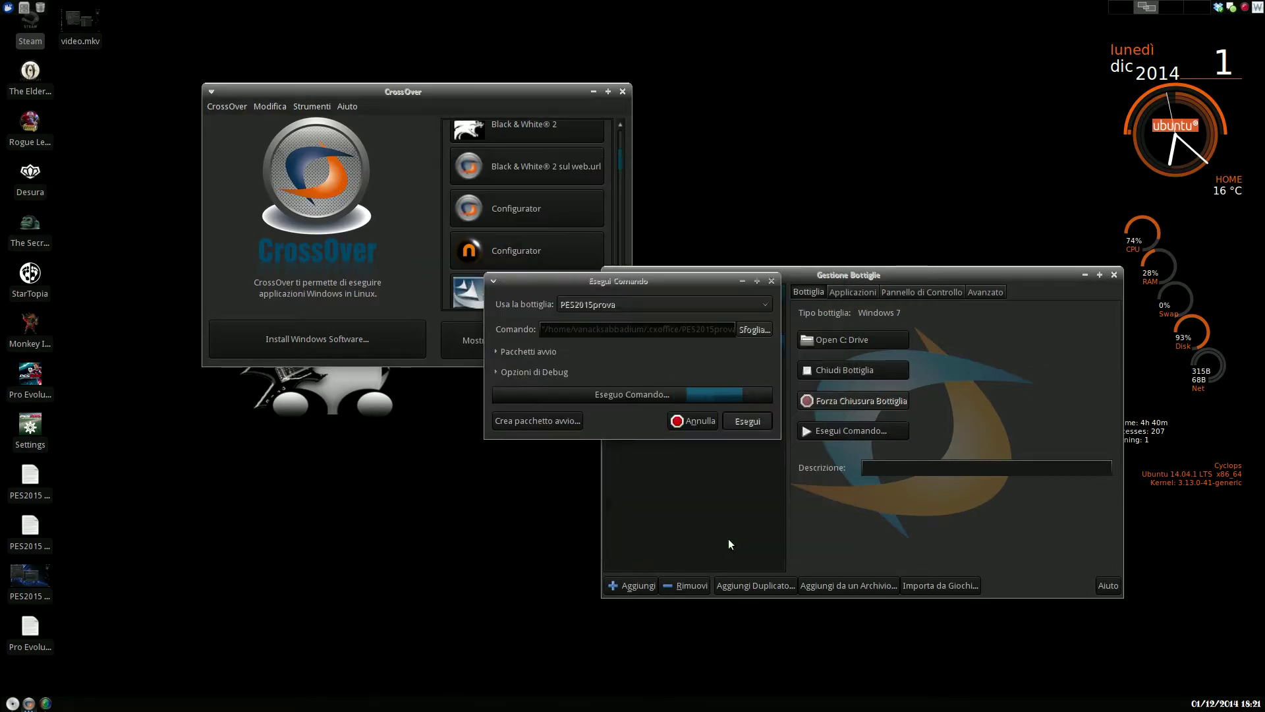
Step: Launch Pro Evolution Soccer 2015 from the PES2015prova bottle, ignoring the minimum-specifications warning, and continue to the game's main menu
left_click(631, 354)
left_click(641, 384)
left_click(746, 494)
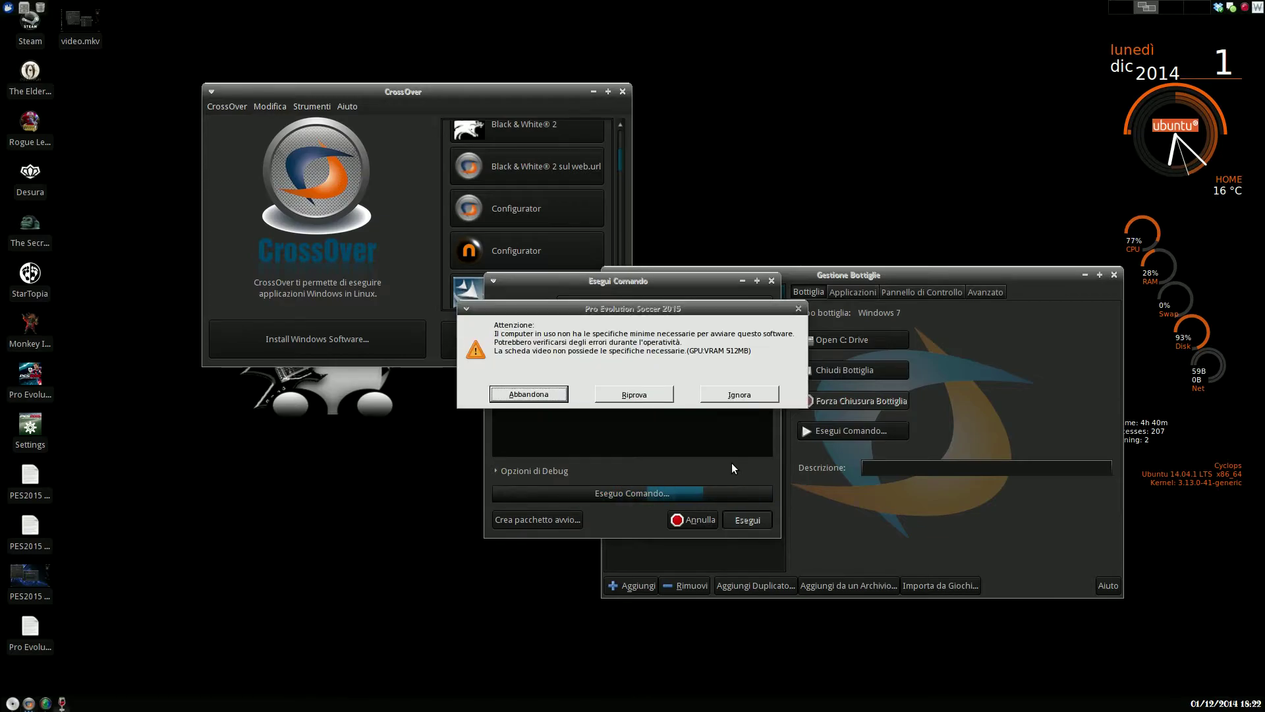
key("Tab")
key("Tab")
key("Return")
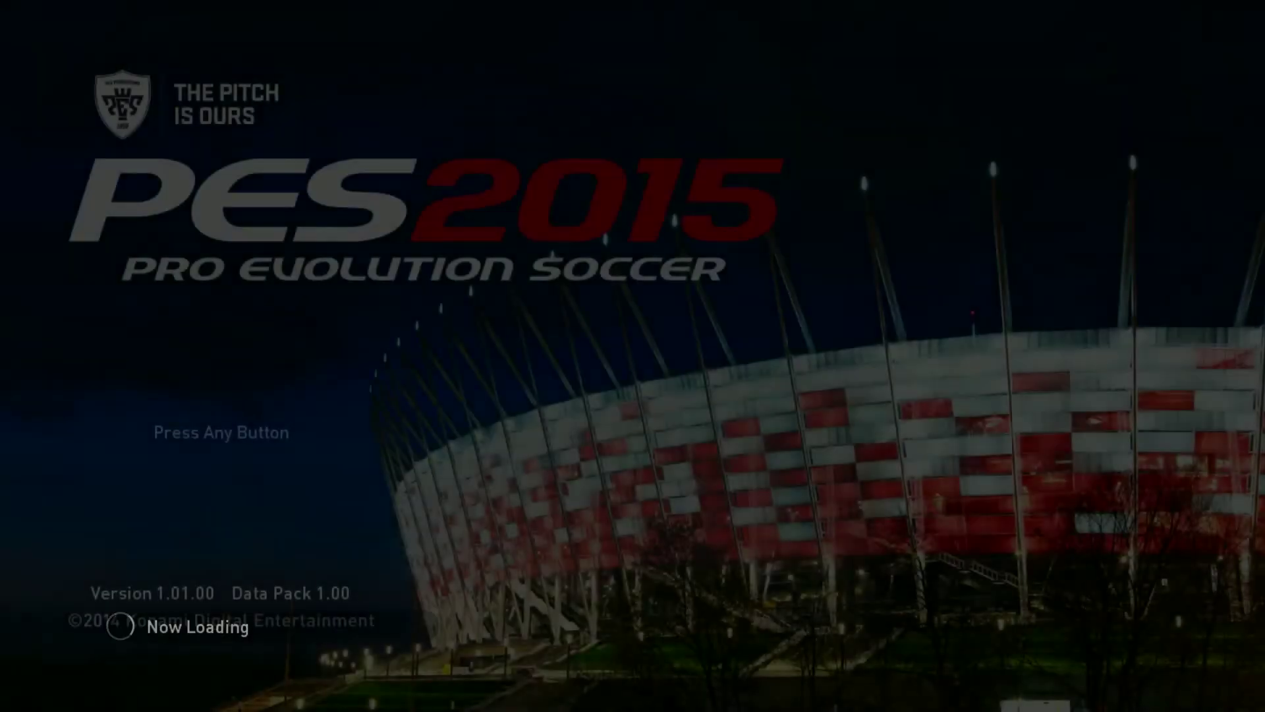
key("Return")
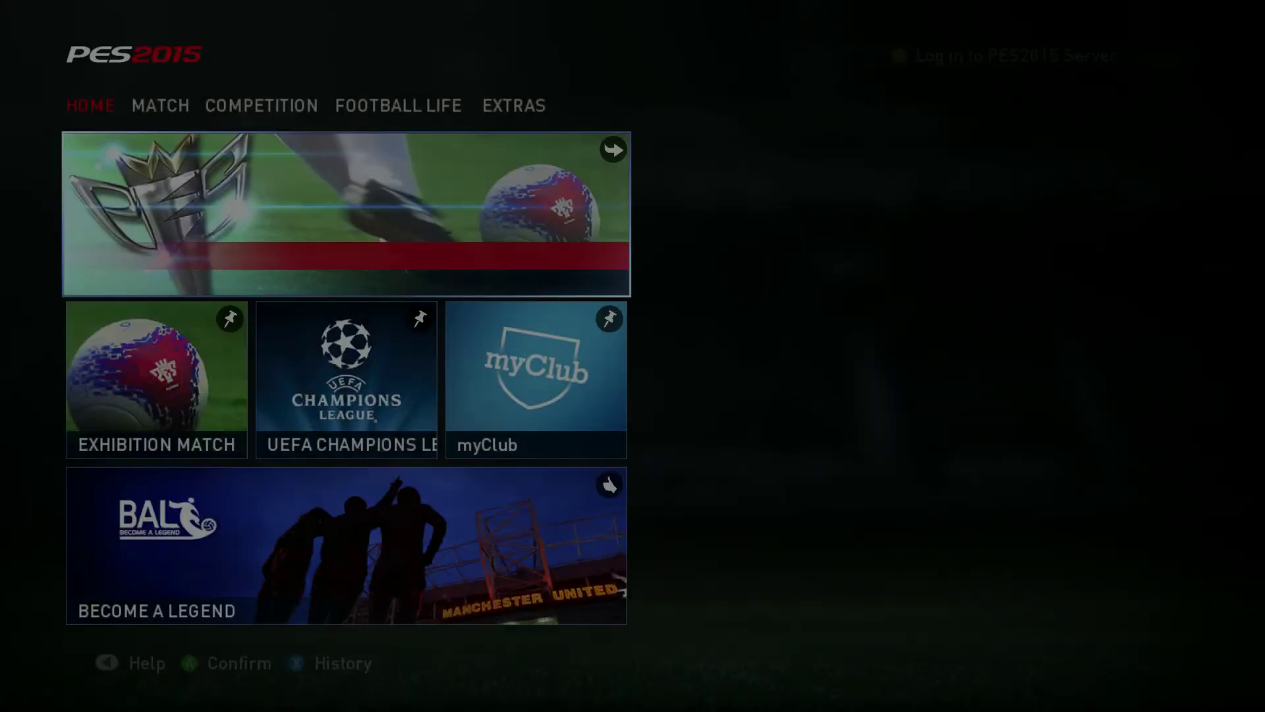
Step: Go to the Extras section of the game's main menu and exit Pro Evolution Soccer 2015
key("Right")
key("Right")
key("Right")
key("Right")
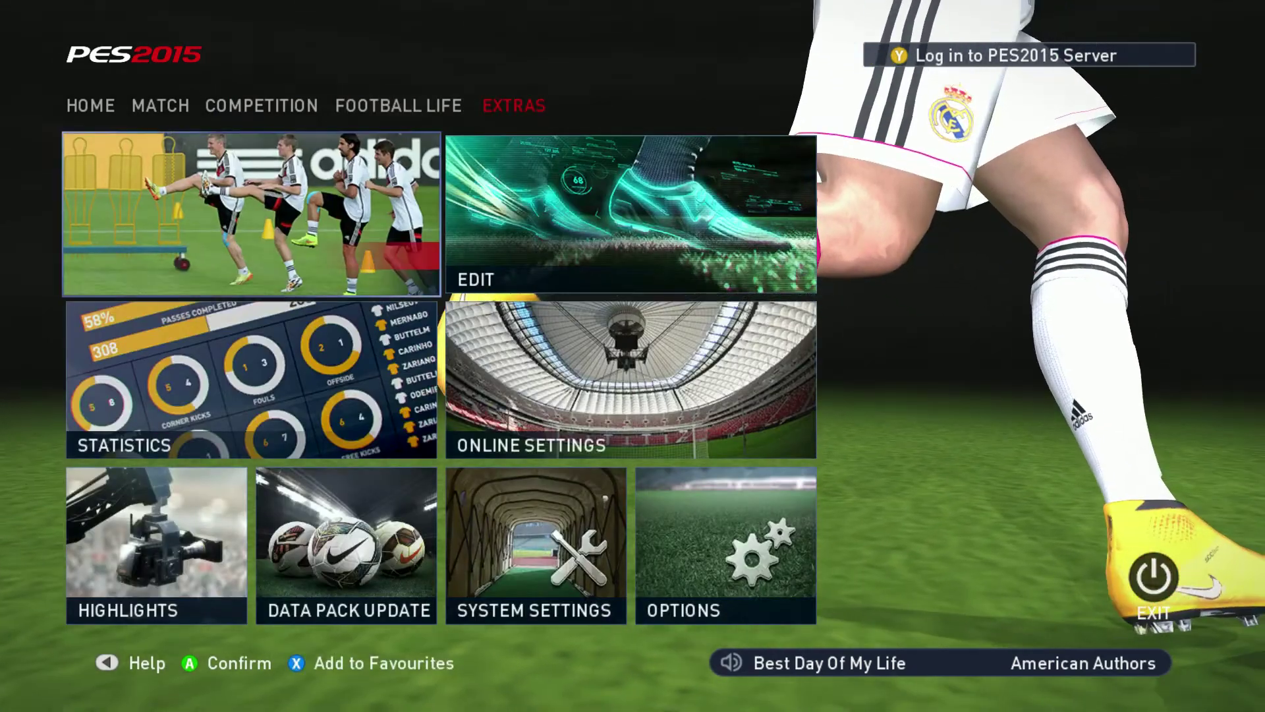
key("Down")
key("Down")
key("Right")
key("Right")
key("Right")
key("Right")
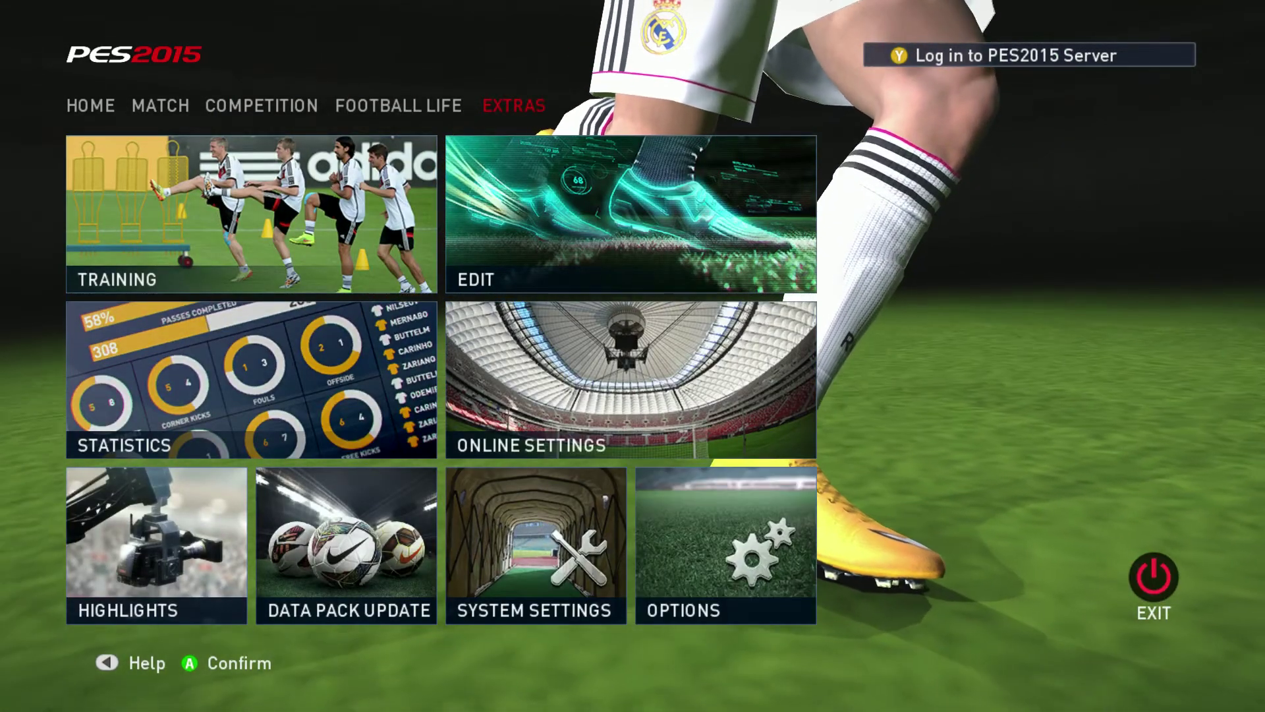
key("Return")
key("Left")
key("Return")
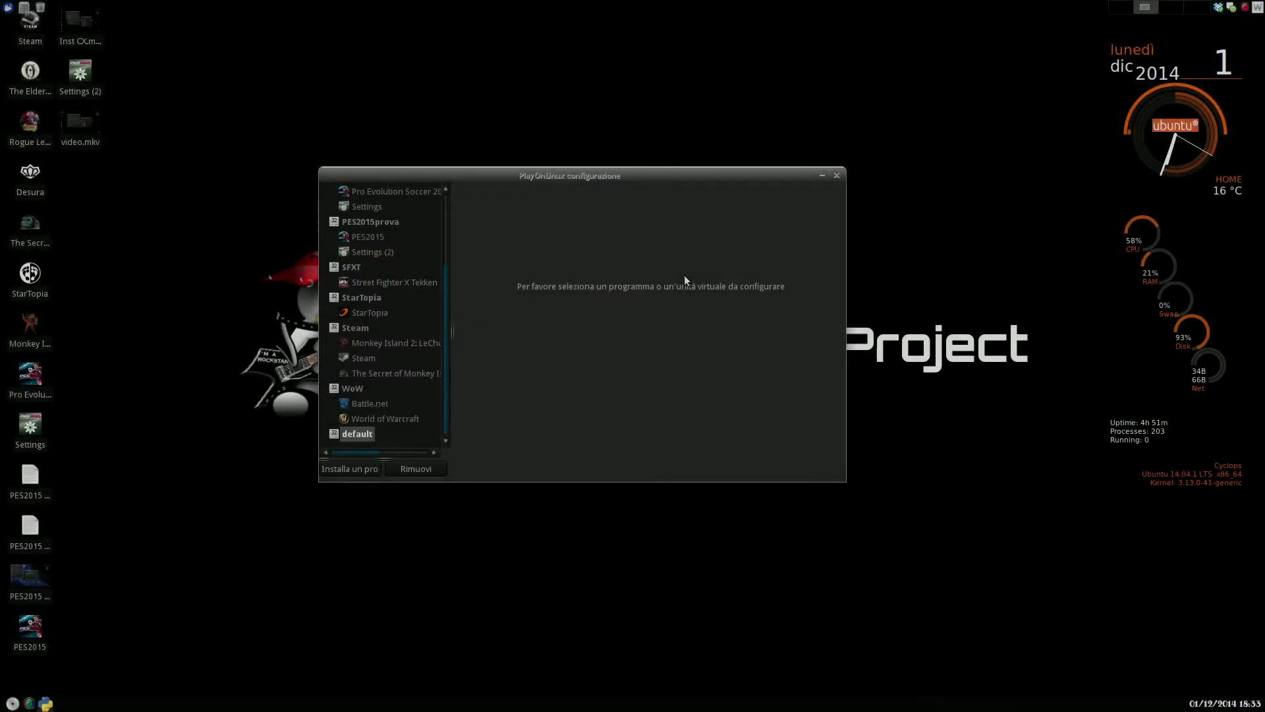
Step: Install the d3dx9 component into the PES2015prova virtual drive in the PlayOnLinux configuration
scroll(378, 397, "up", 3)
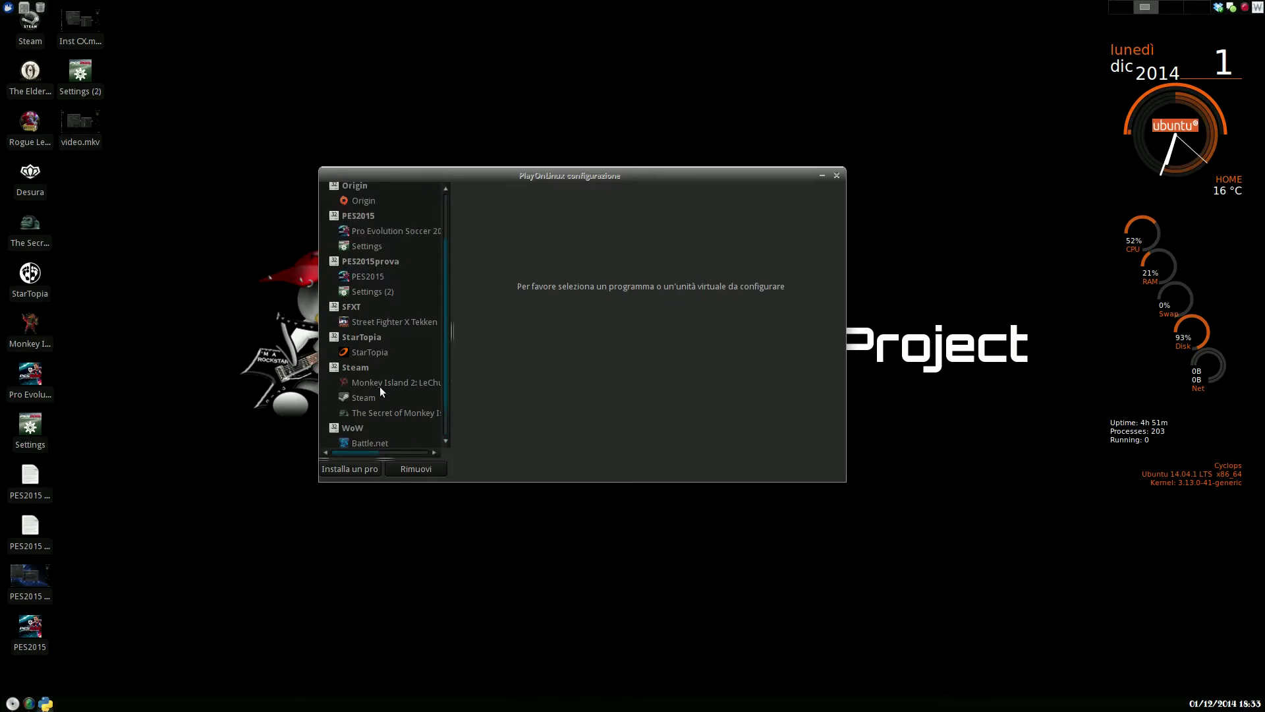
left_click(365, 321)
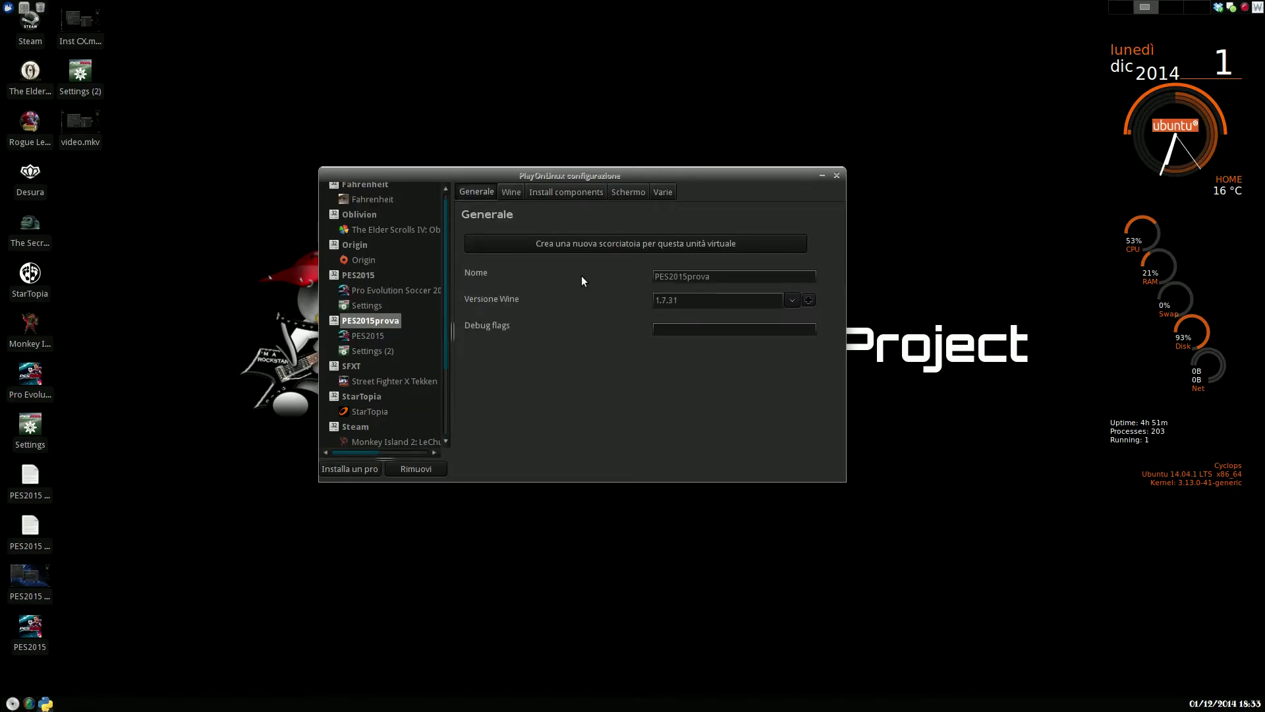
left_click(563, 192)
scroll(567, 362, "down", 3)
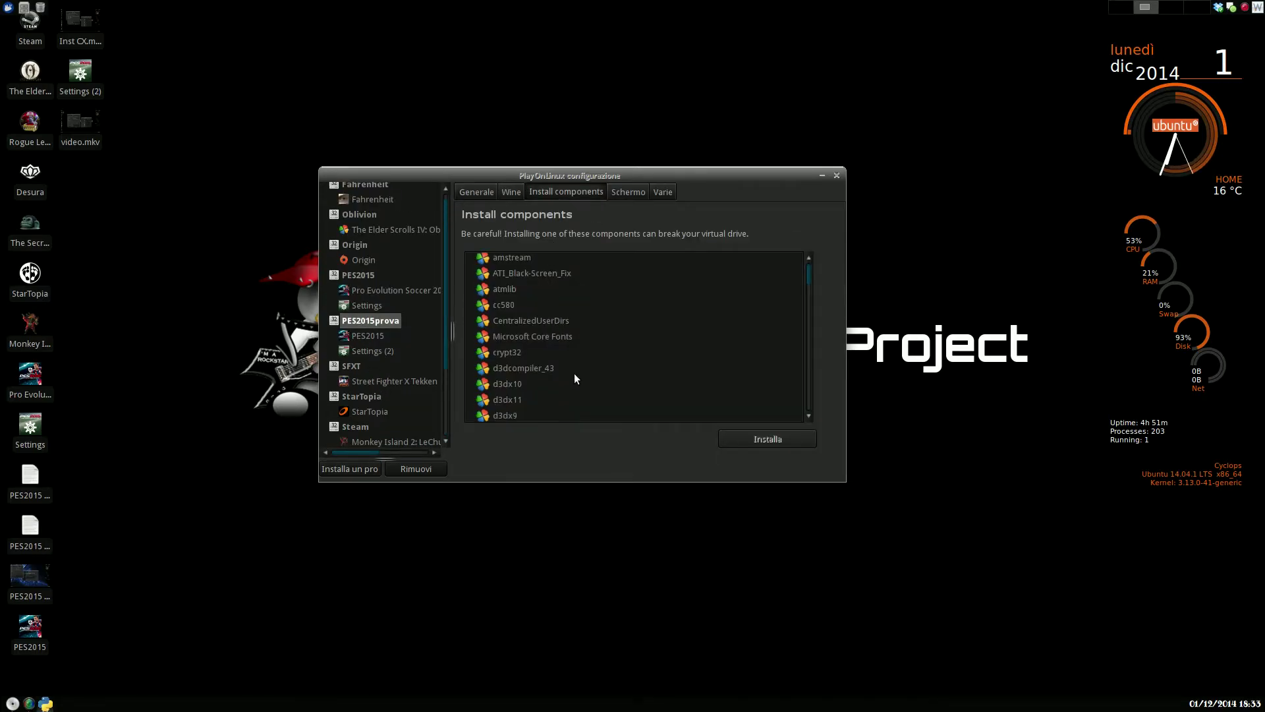
left_click(562, 355)
left_click(745, 442)
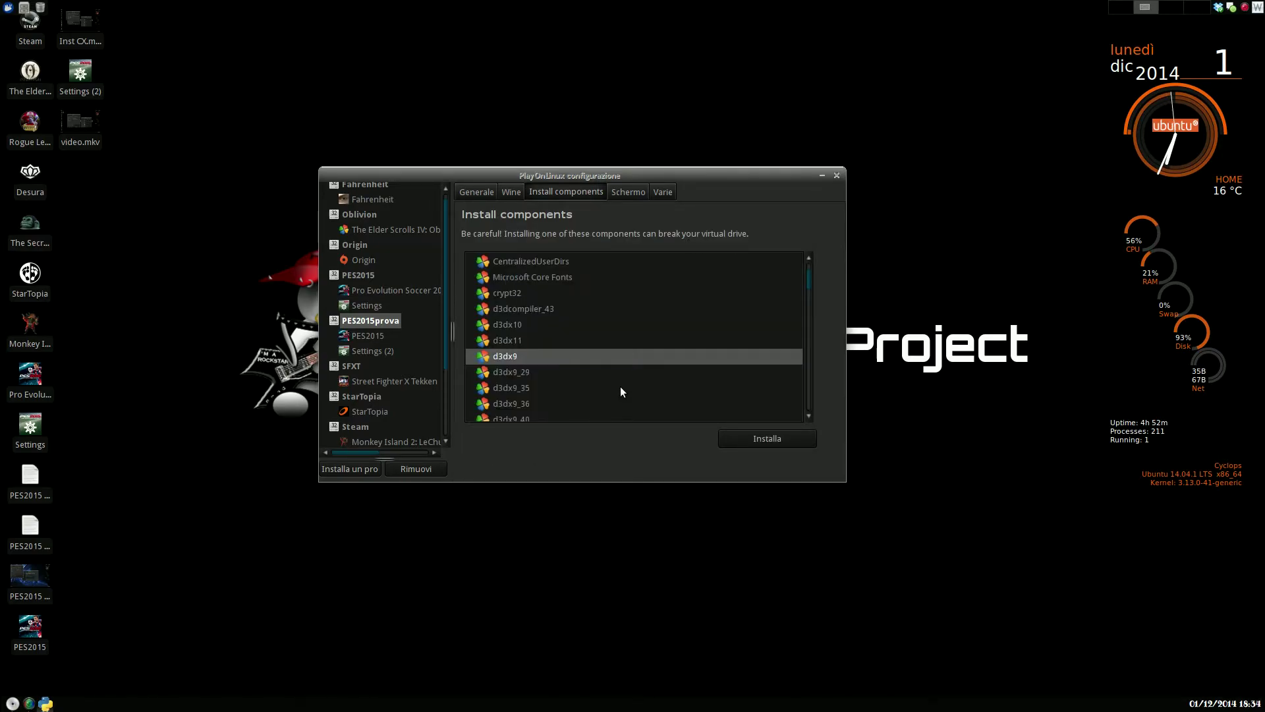
Step: Install the dotnet40 component into the PES2015prova virtual drive
scroll(621, 391, "down", 2)
scroll(608, 403, "down", 5)
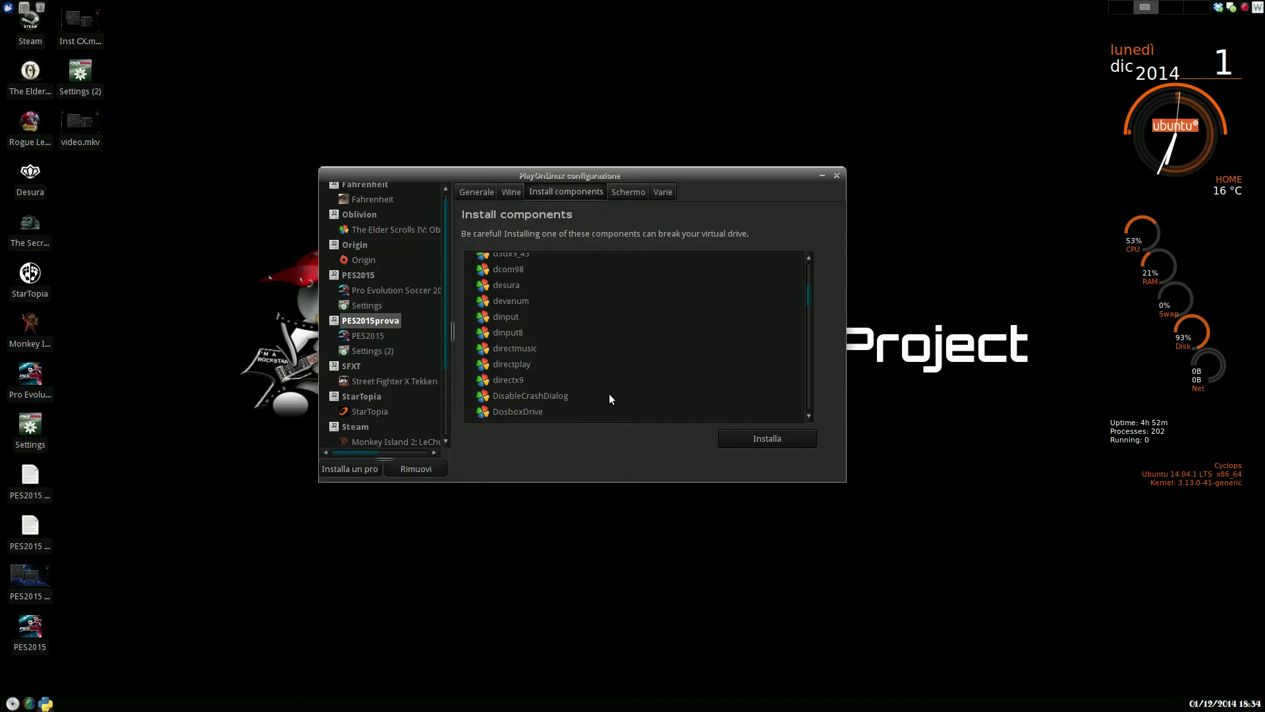
scroll(593, 381, "down", 2)
left_click(583, 373)
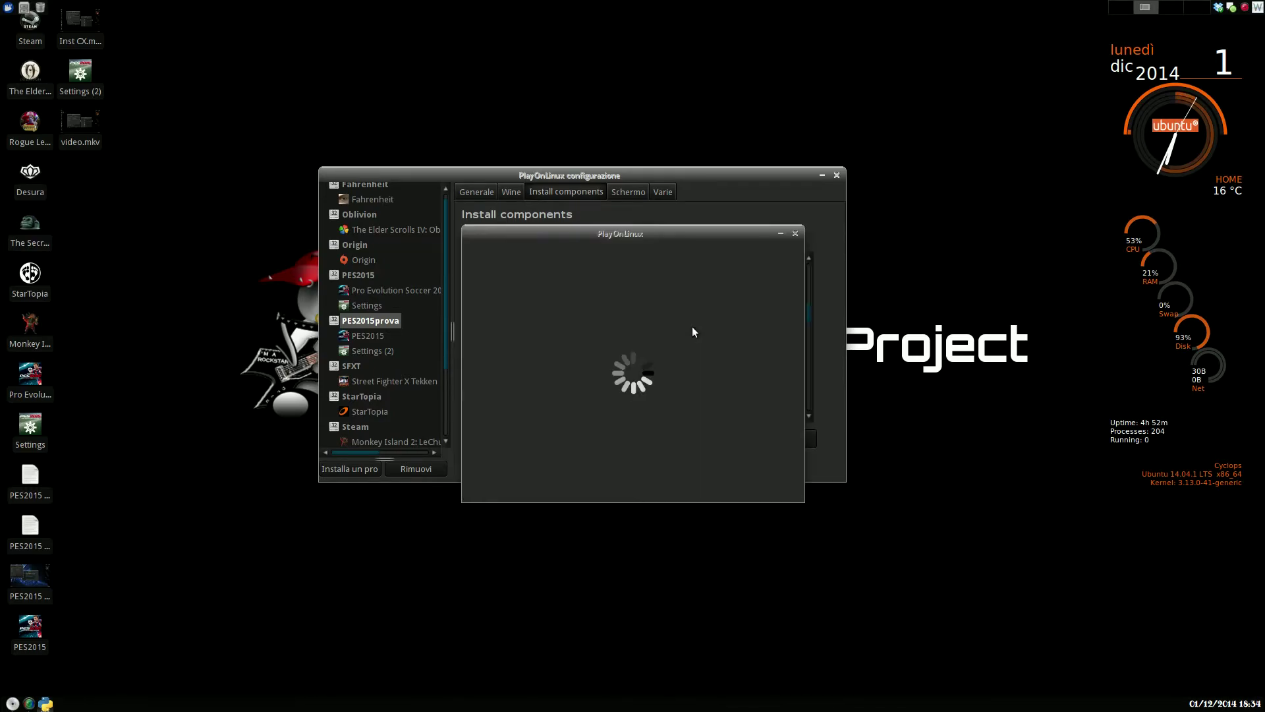
left_click_drag(666, 231, 793, 286)
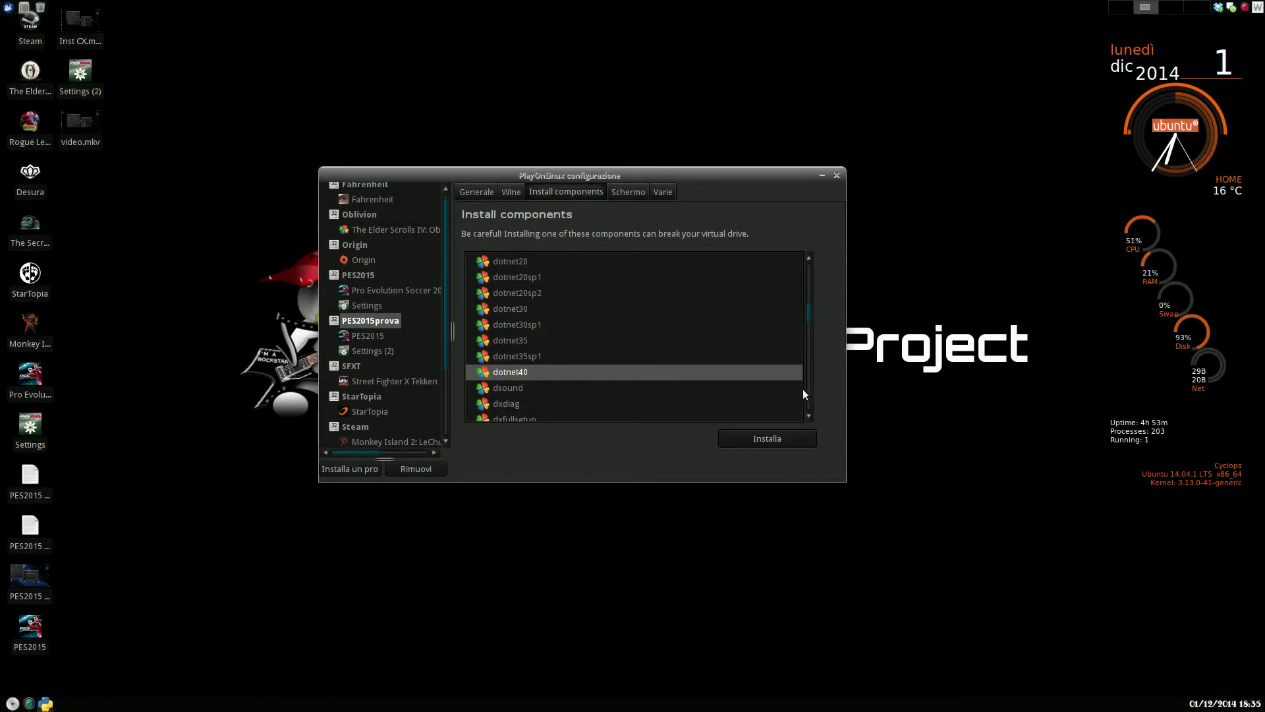
Step: Install a Visual C++ runtime (vcrun) component into the PES2015prova virtual drive
scroll(718, 369, "down", 2)
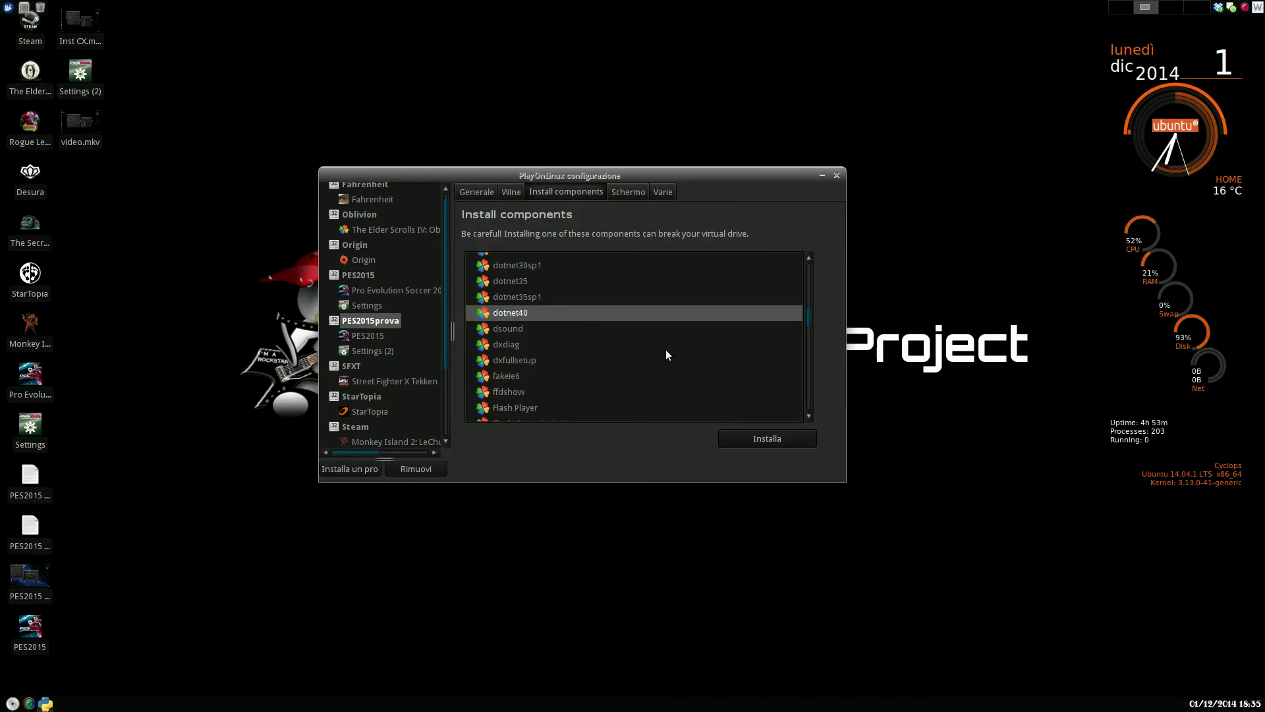
scroll(667, 354, "down", 7)
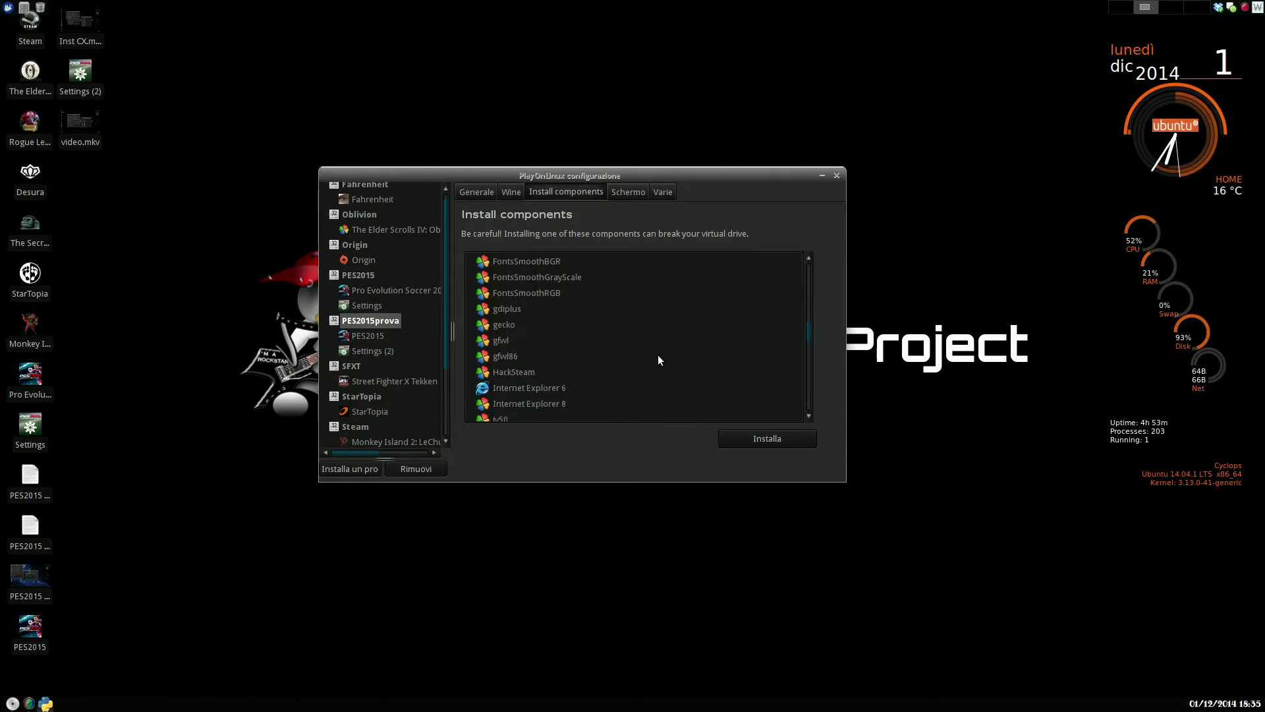
scroll(658, 334, "down", 7)
scroll(643, 374, "down", 10)
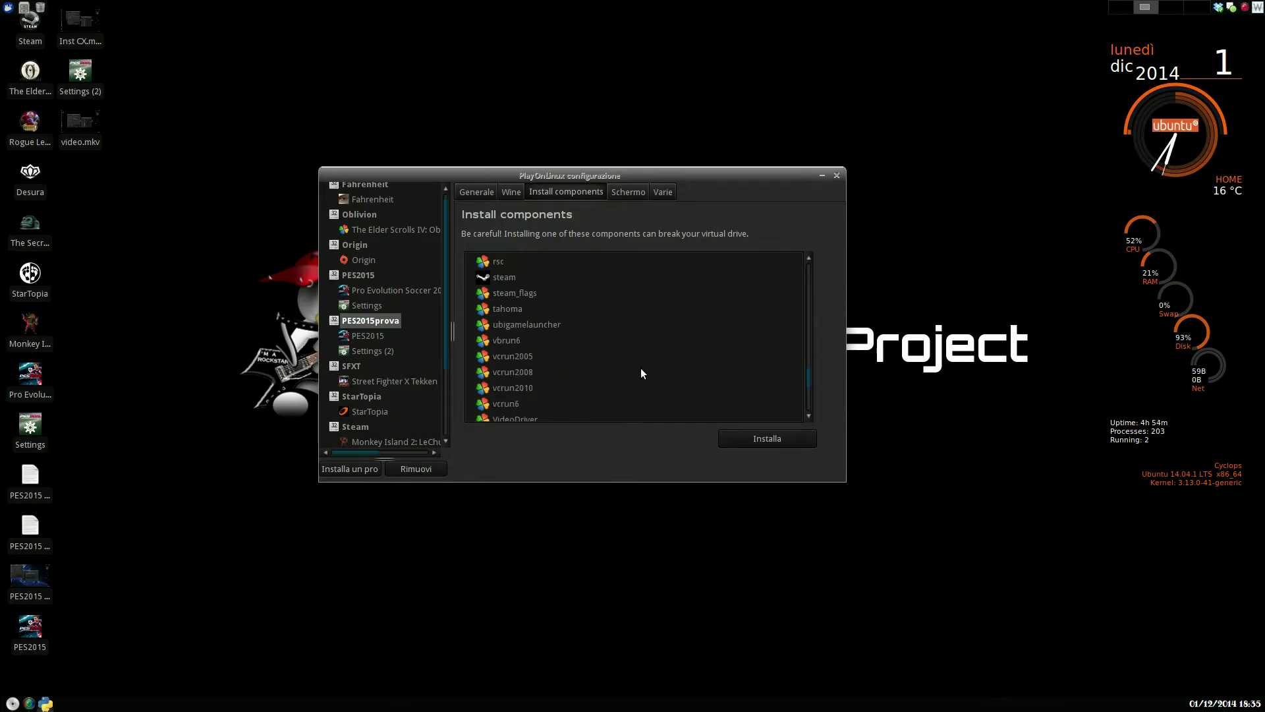
left_click(540, 361)
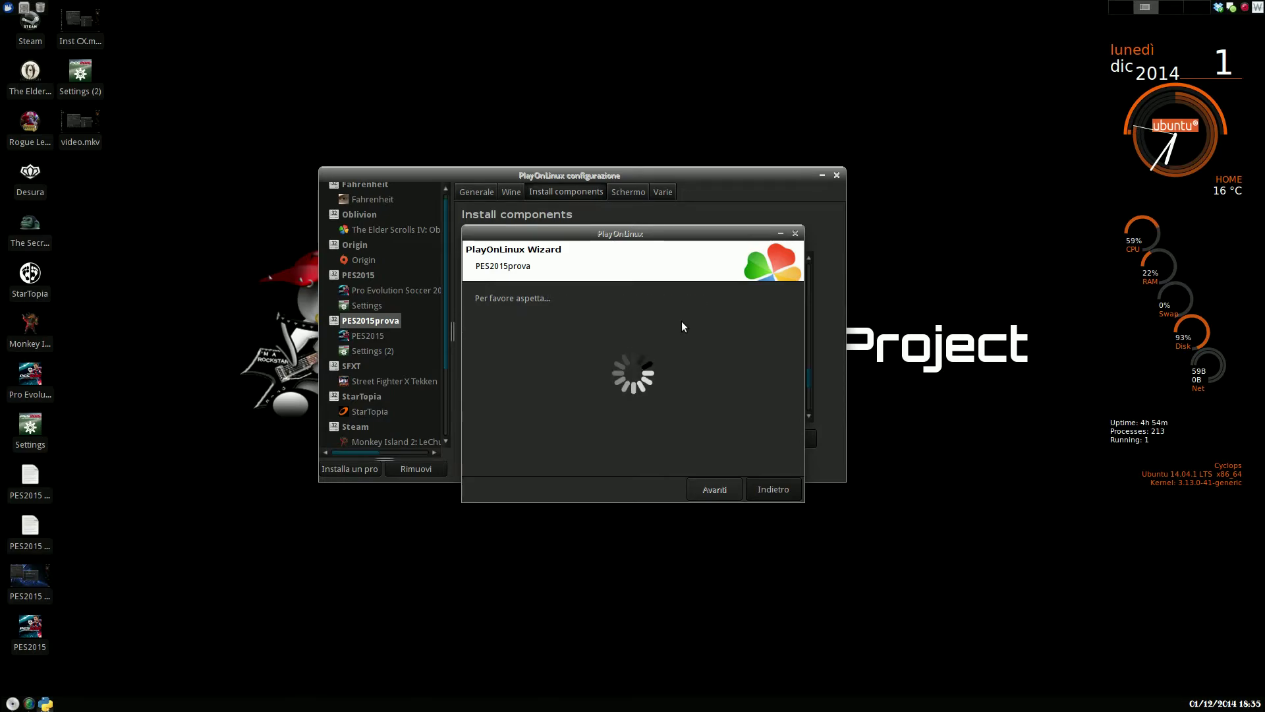
Step: Install the xact component into the PES2015prova virtual drive and close the configuration window
scroll(643, 372, "down", 5)
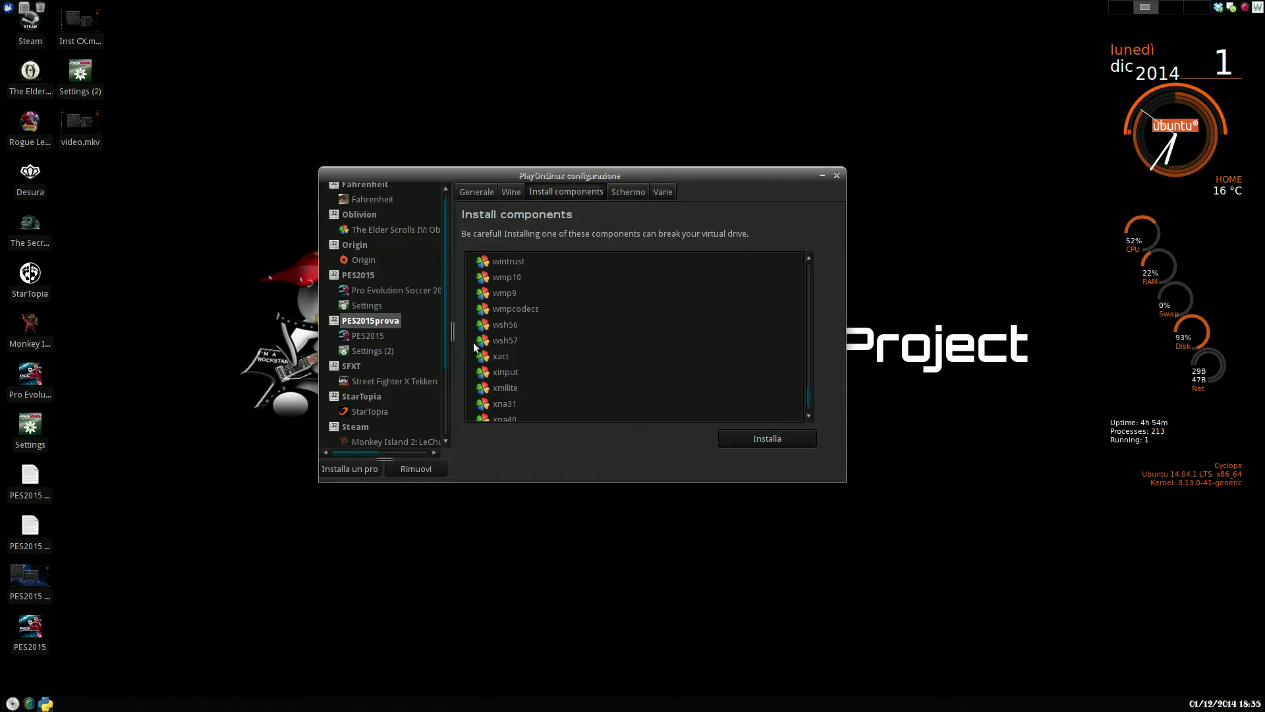
left_click(495, 357)
left_click(757, 446)
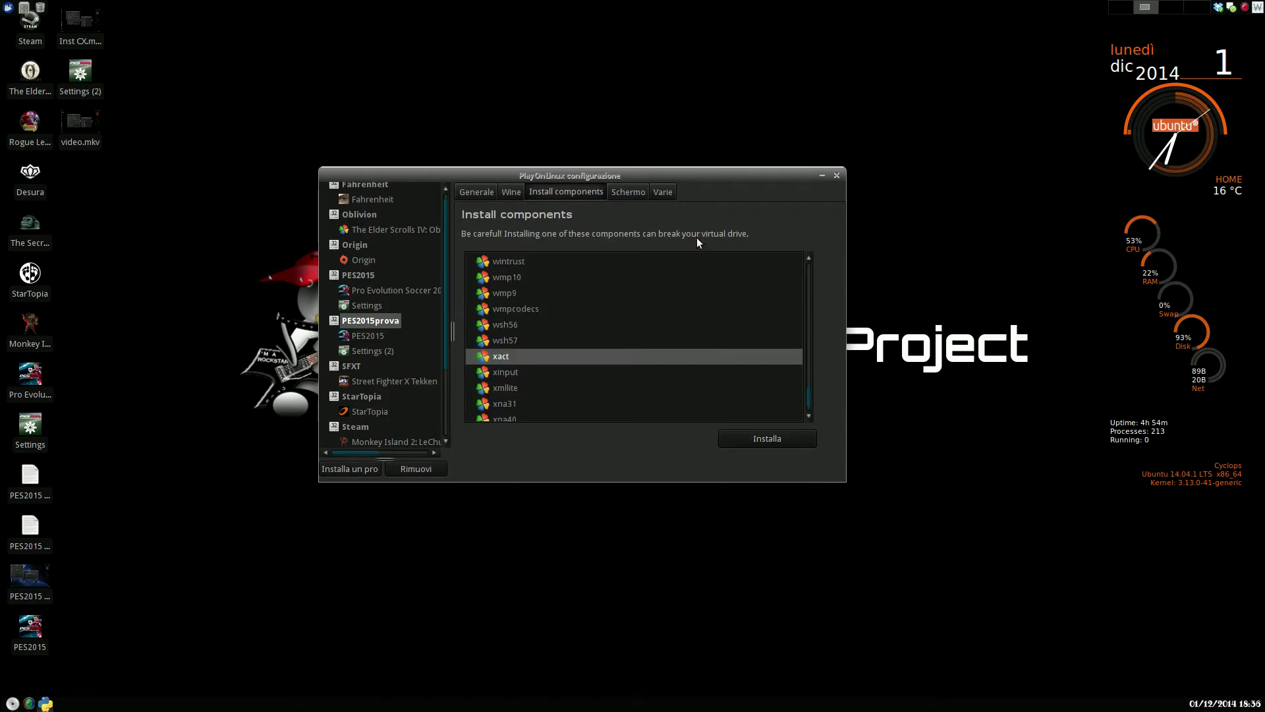
left_click(837, 175)
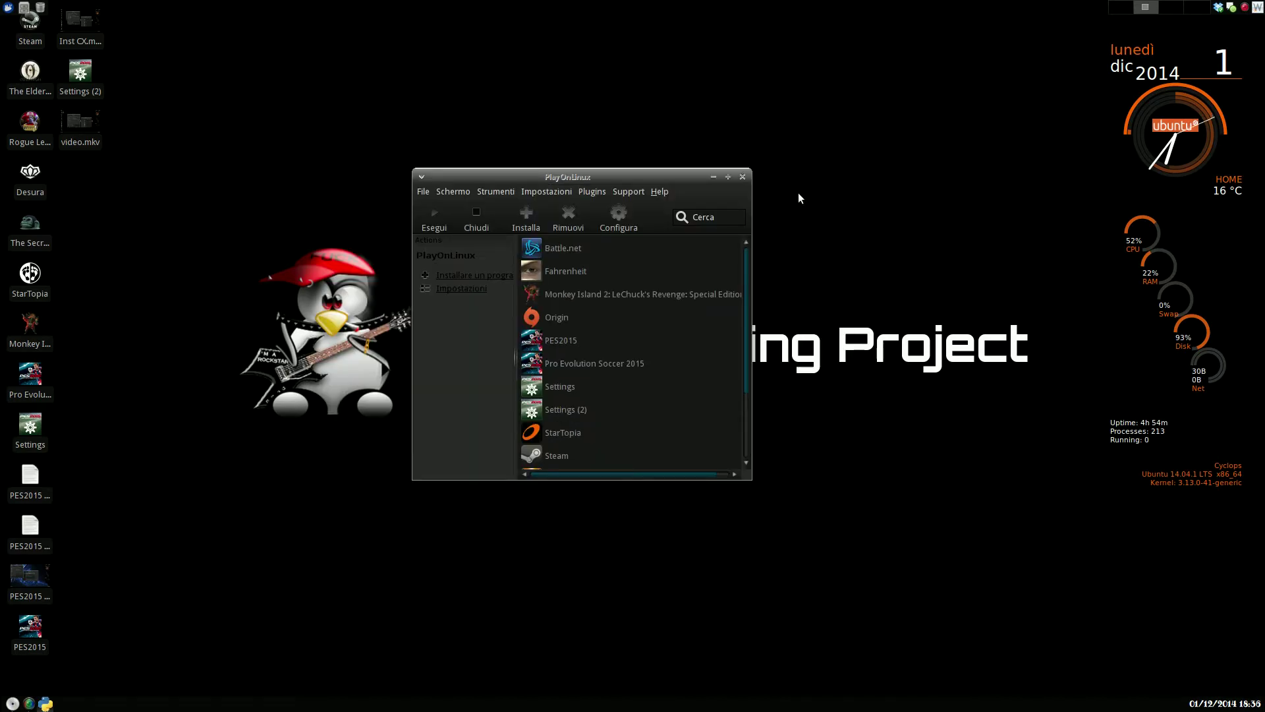
Step: Run Settings (2), review the game's keyboard, controller and online settings, and accept them
left_click(621, 422)
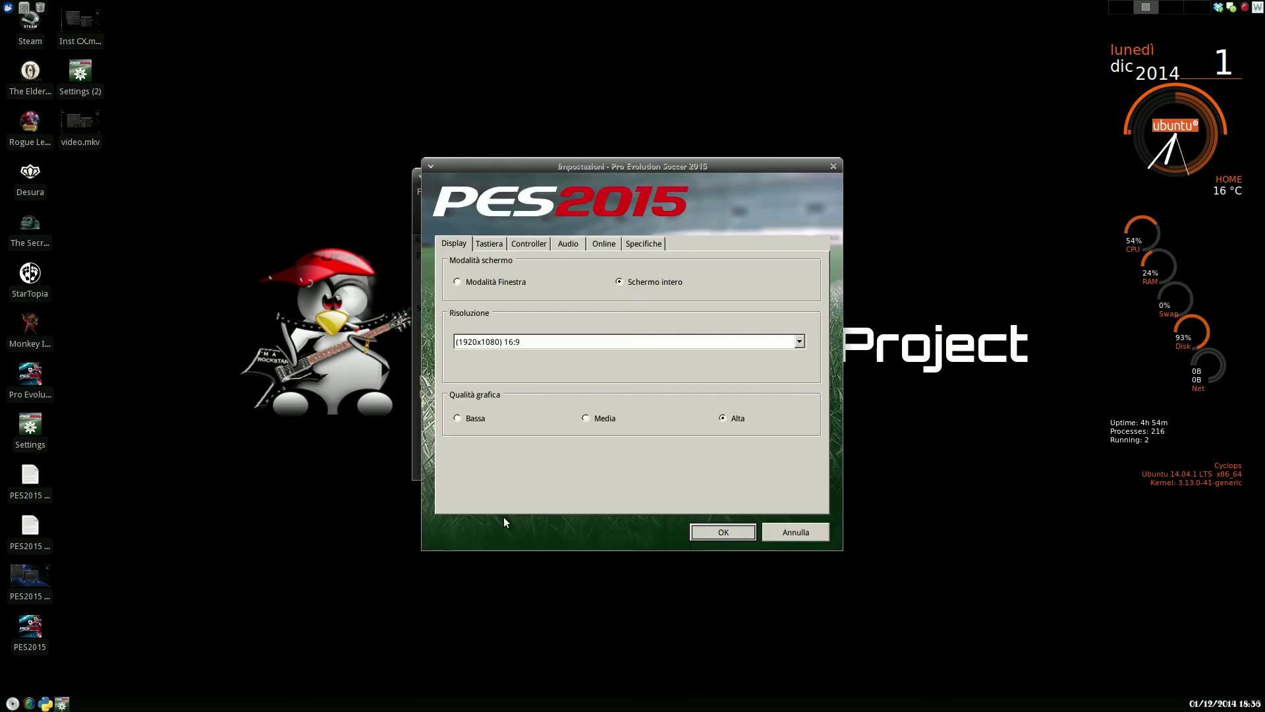
left_click(496, 244)
left_click(522, 243)
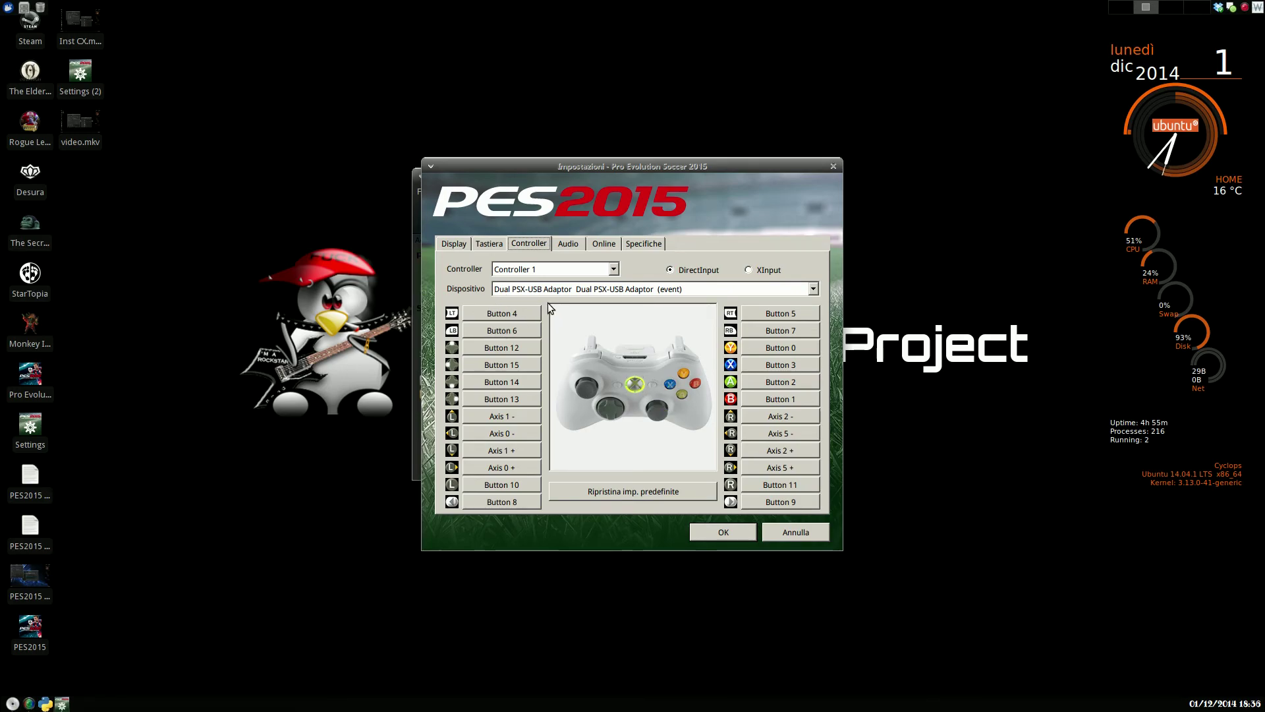
left_click(602, 244)
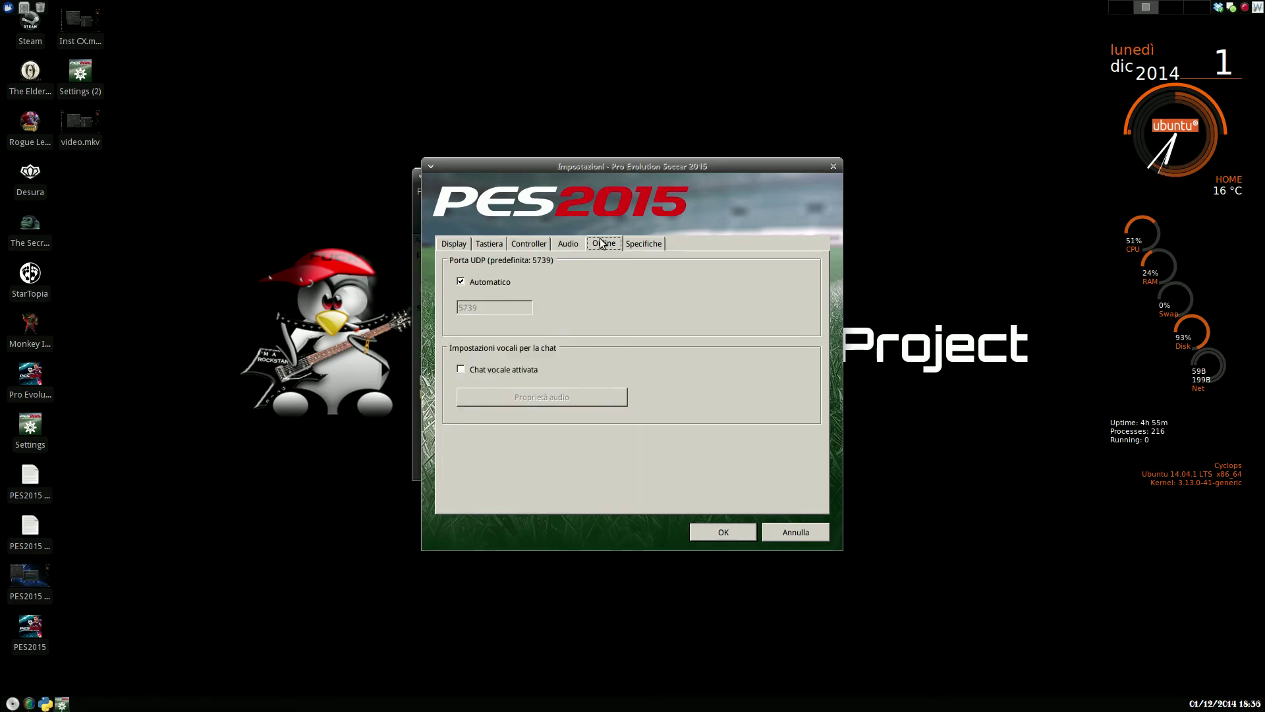
left_click(732, 532)
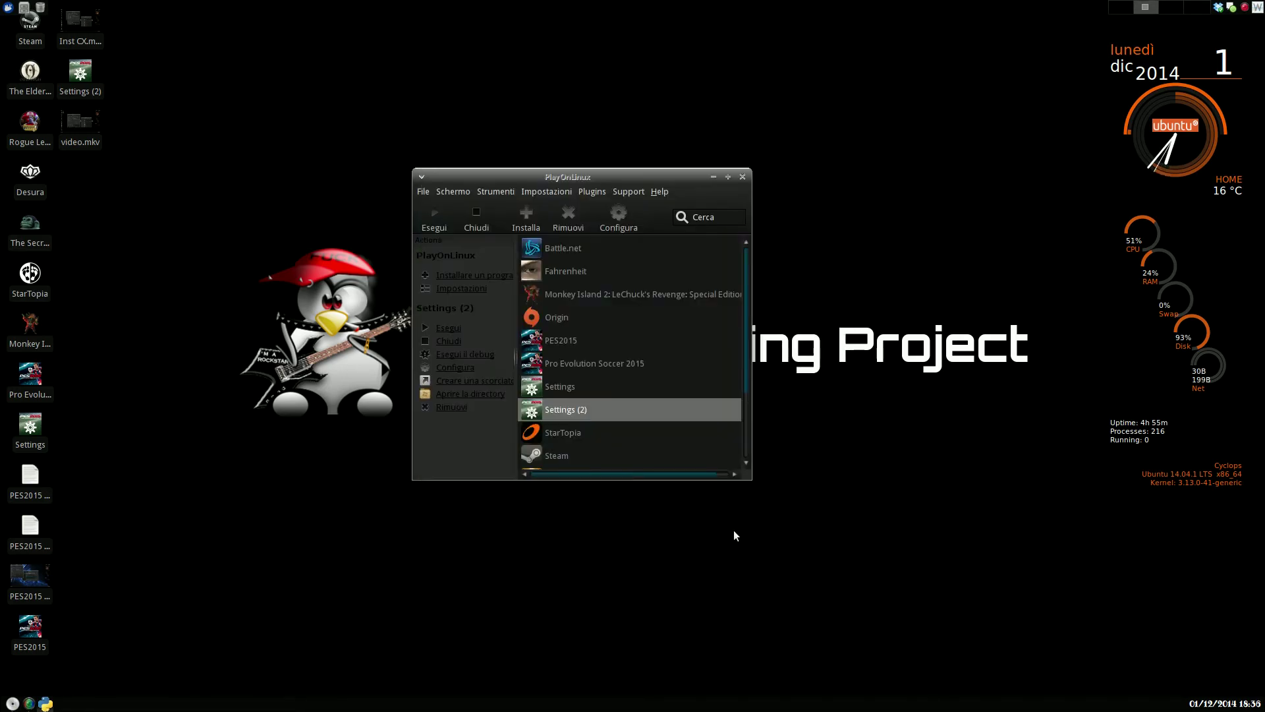
Step: Launch PES2015 from the PlayOnLinux program list, ignoring the minimum-specifications warning, and continue past the title screen
left_click(576, 340)
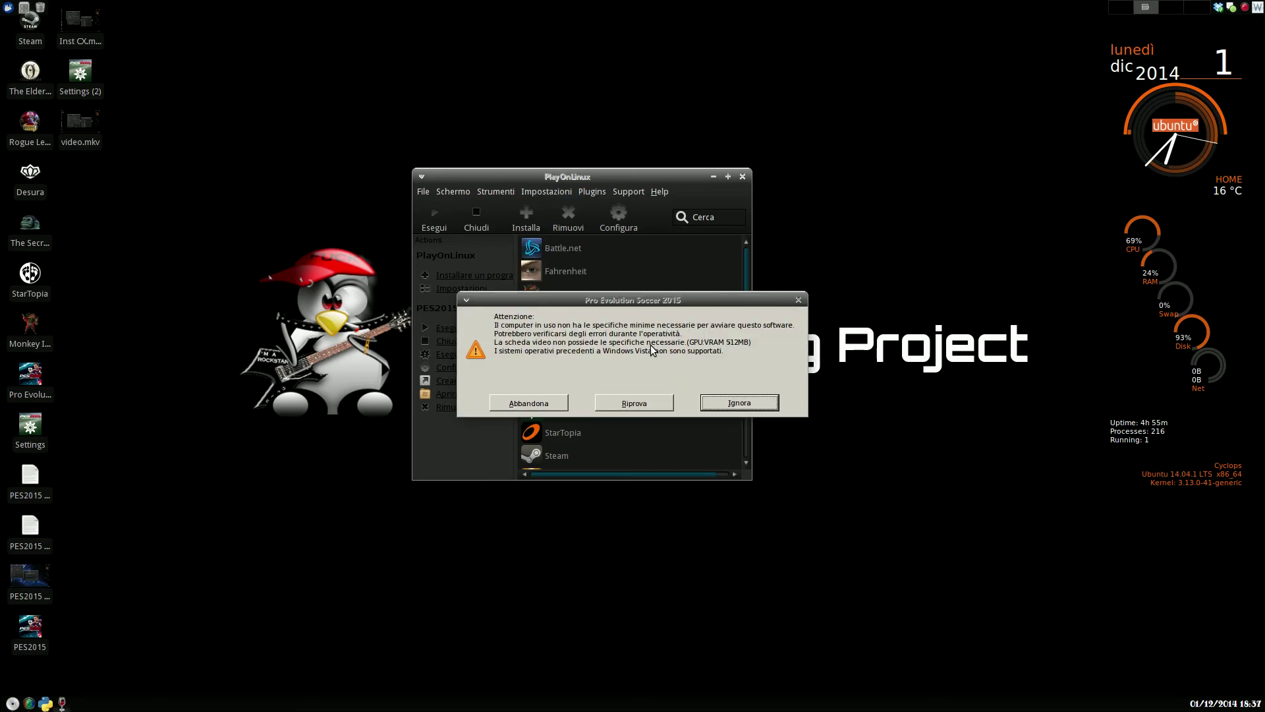
key("Return")
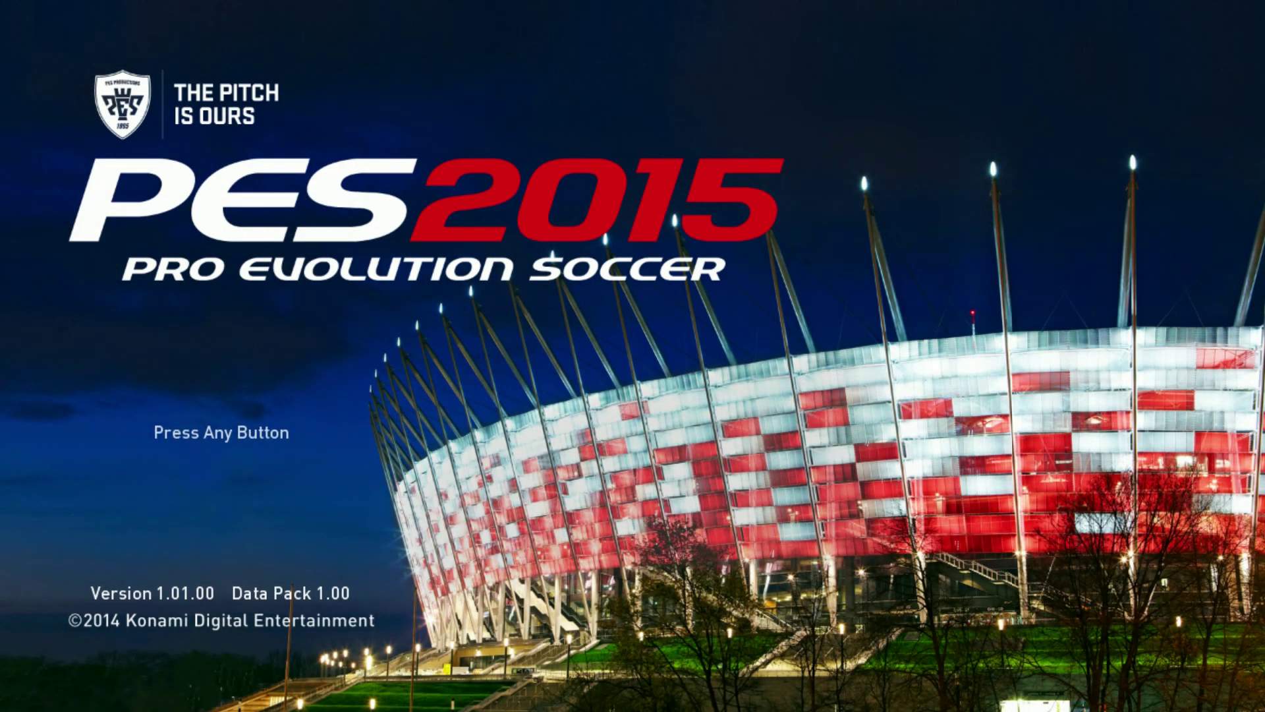
key("Return")
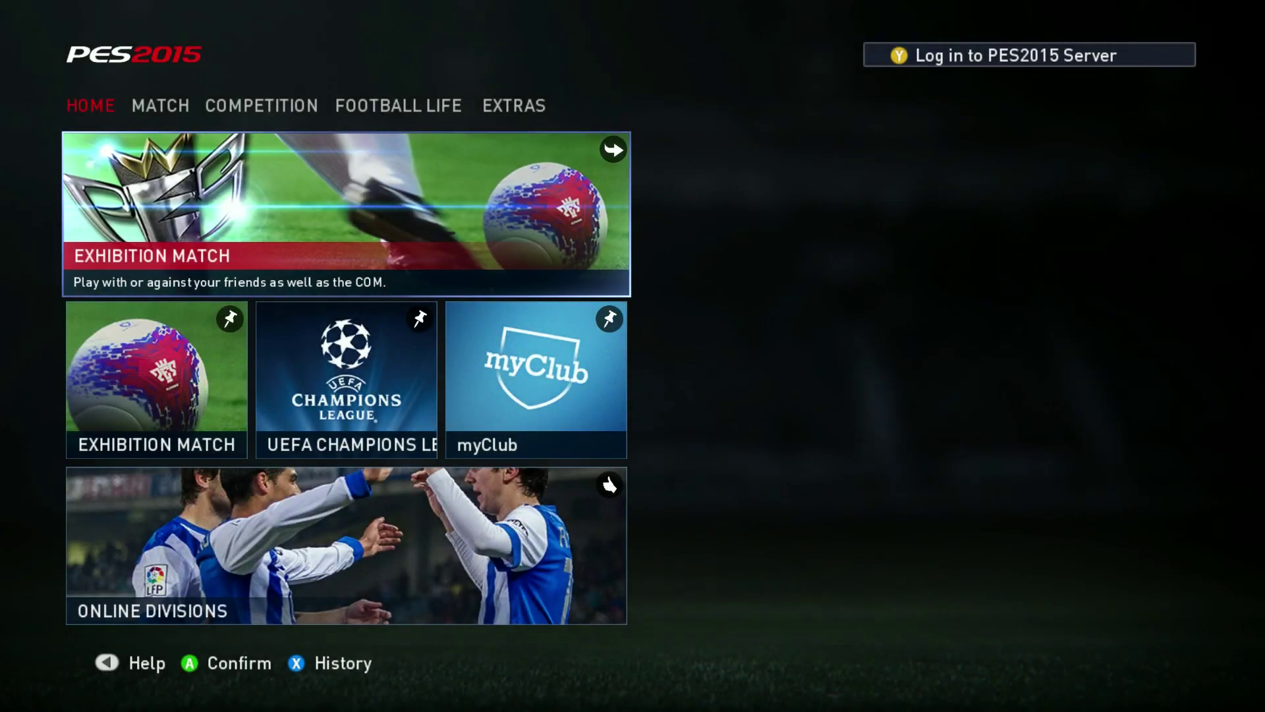
Step: Move through the game's main menu to Extras, choose Exit, and confirm quitting the game
key("e")
key("Right")
key("e")
key("Right")
key("e")
key("Right")
key("e")
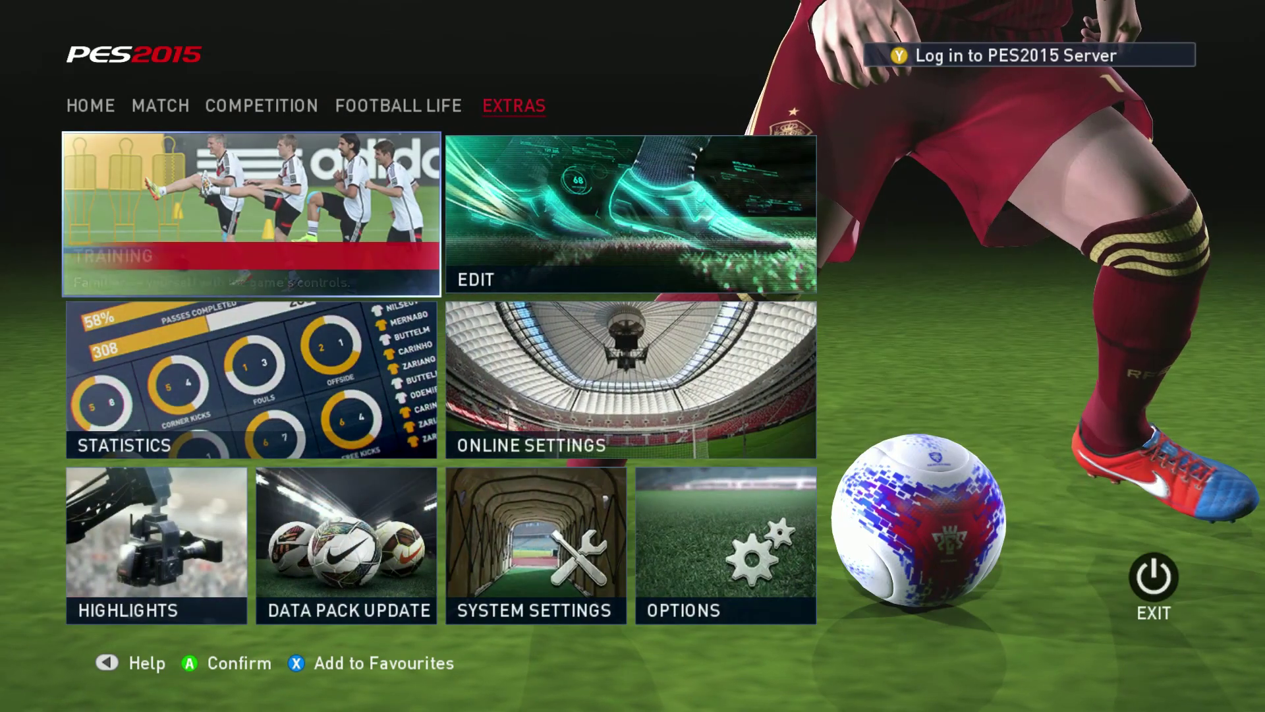
key("Down")
key("Down")
key("Right")
key("Right")
key("Right")
key("Right")
key("Return")
key("Left")
key("Return")
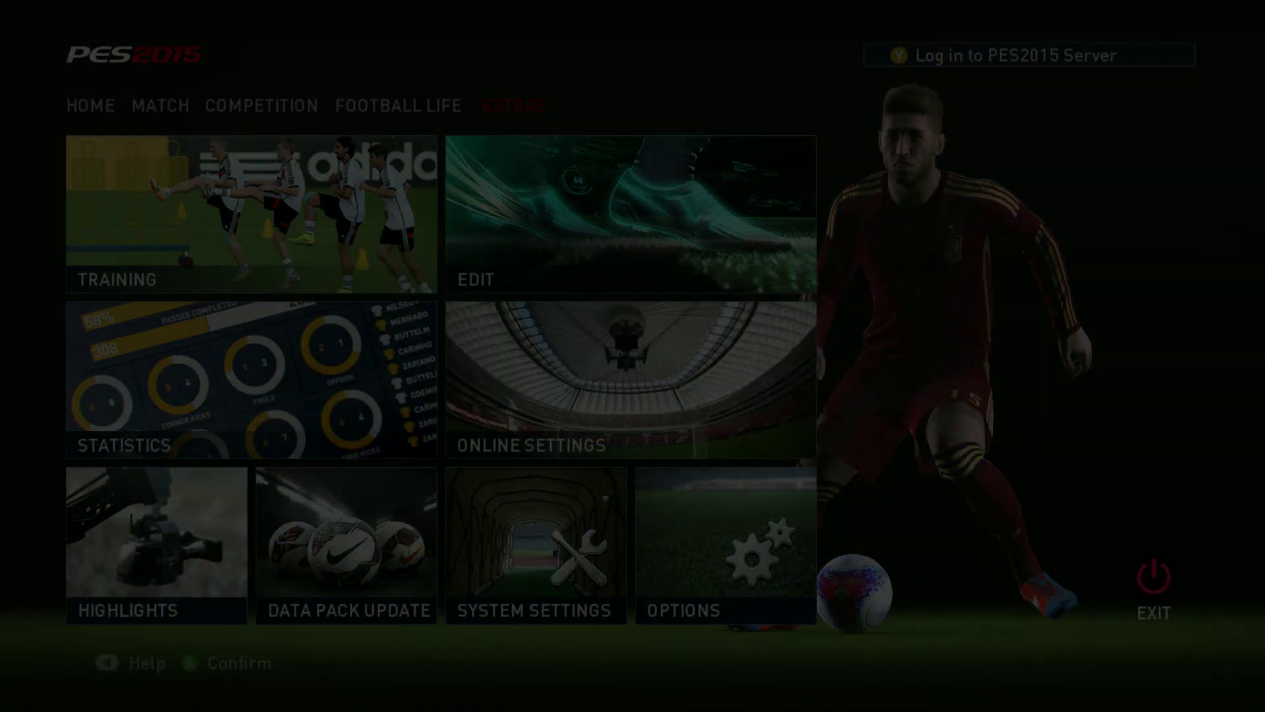